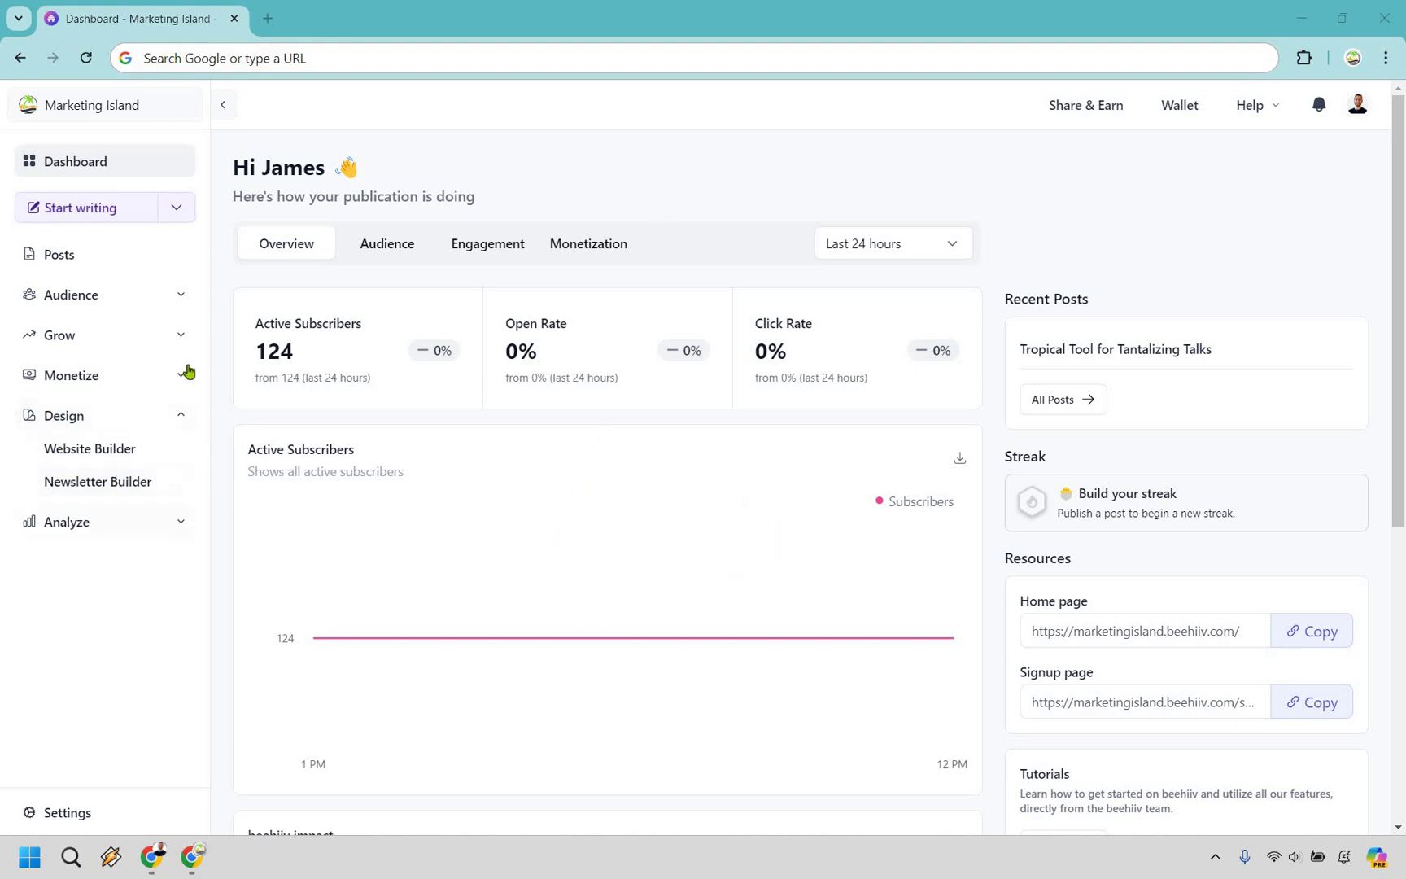
Step: Open the Newsletter Builder theme editor from the Design menu
click(126, 484)
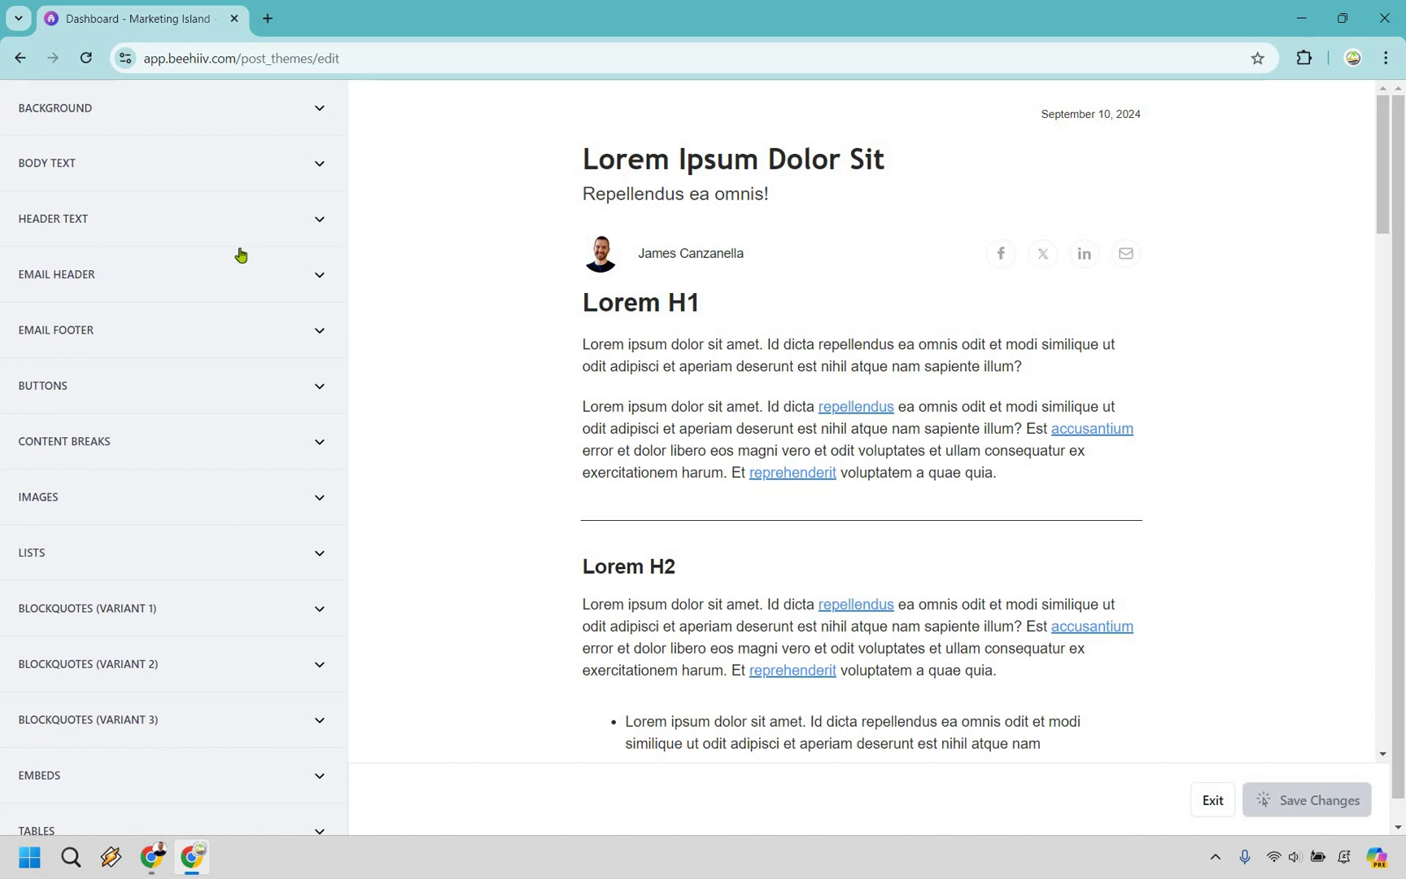
scroll(212, 305, down, 1)
scroll(318, 120, up, 1)
Step: Expand Background to show the #FFFFFF backgrounds, 10px corner radius and 0px border
click(319, 114)
scroll(248, 265, down, 3)
scroll(249, 257, down, 2)
scroll(317, 111, up, 5)
Step: Preview a red post background, then set it back to white and close the picker
click(320, 112)
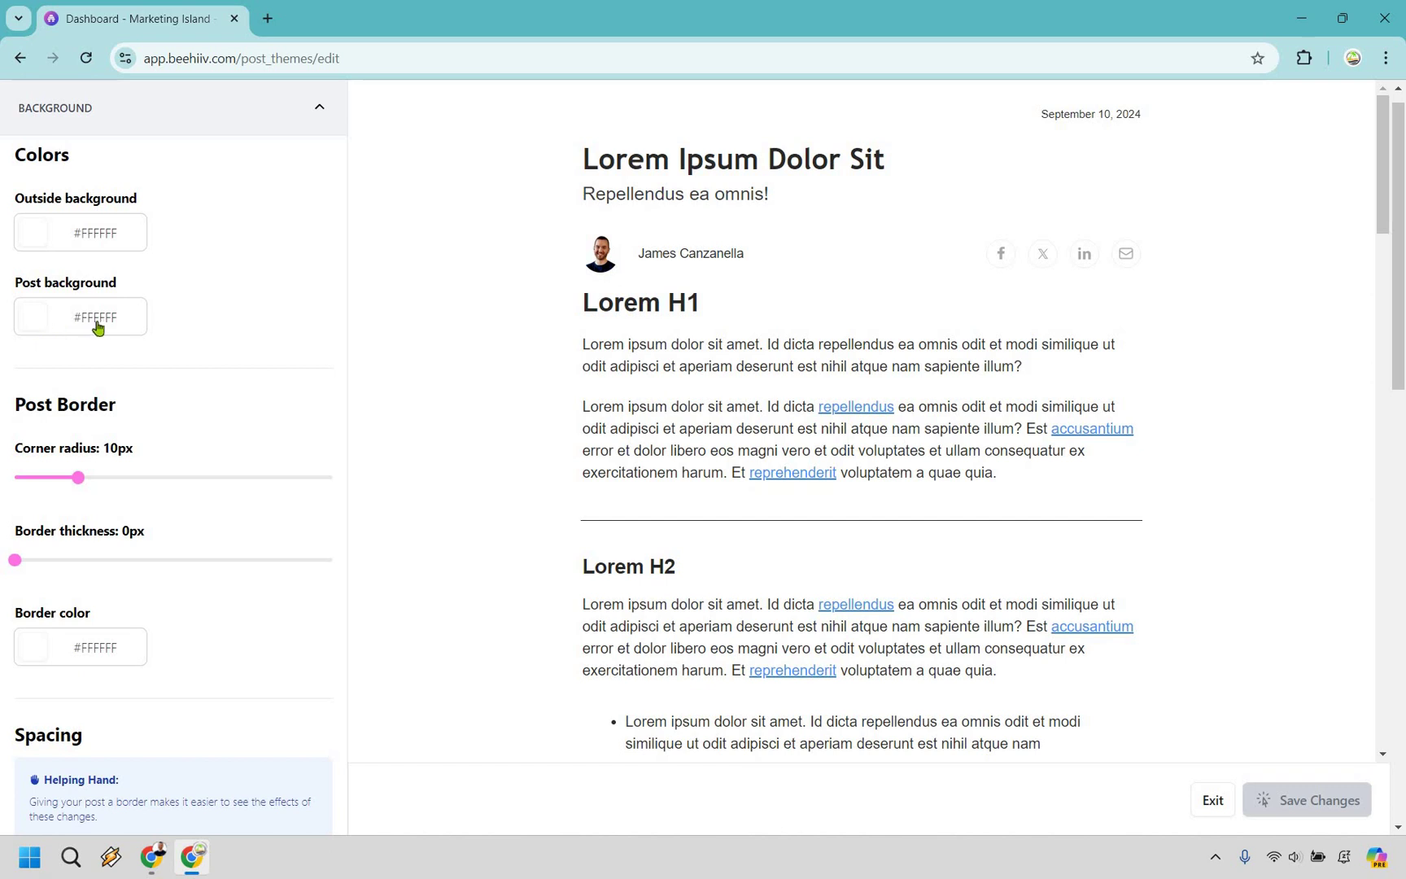
click(39, 323)
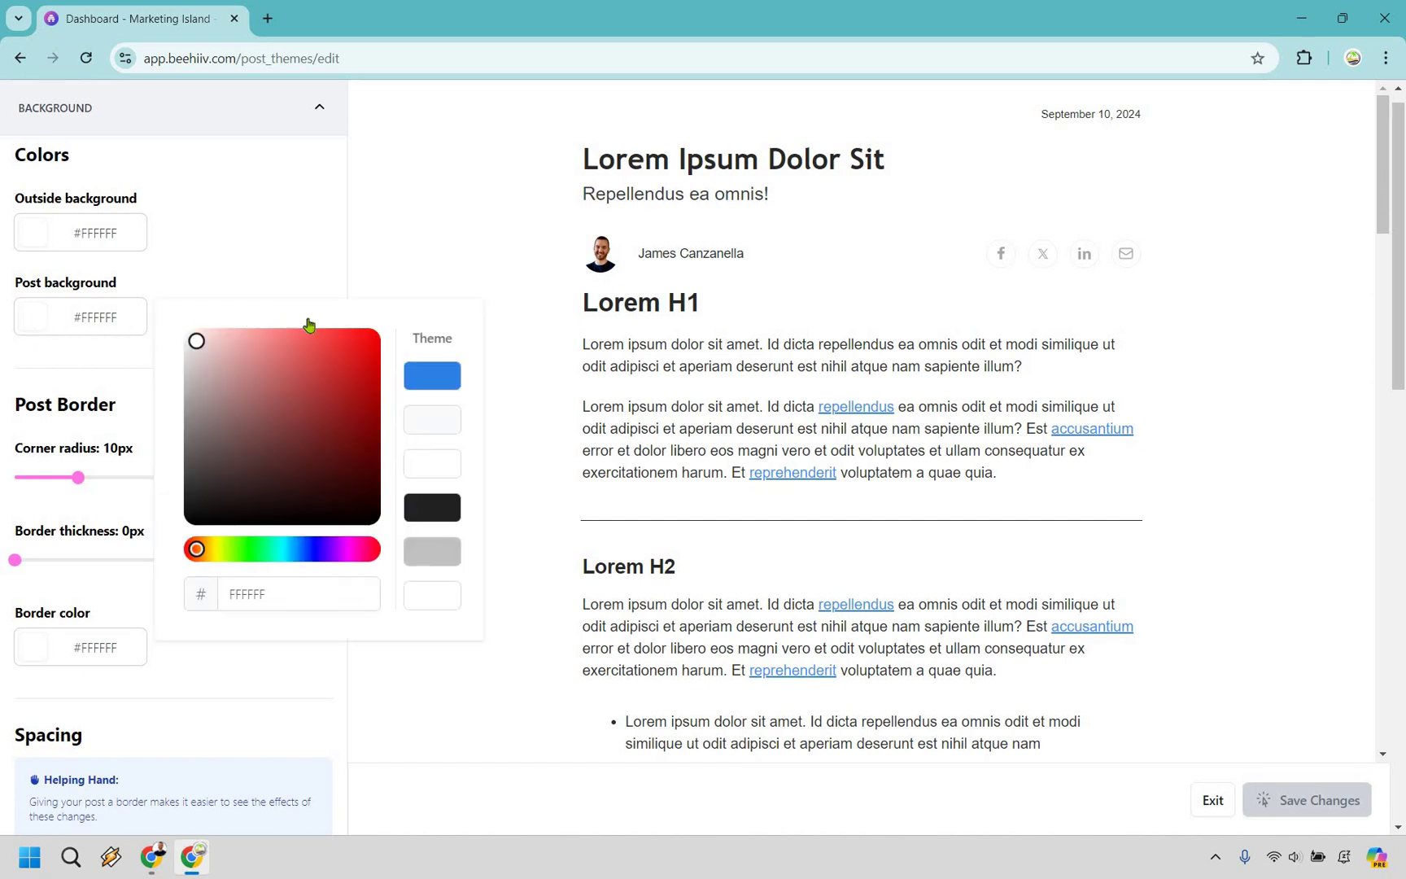
click(370, 342)
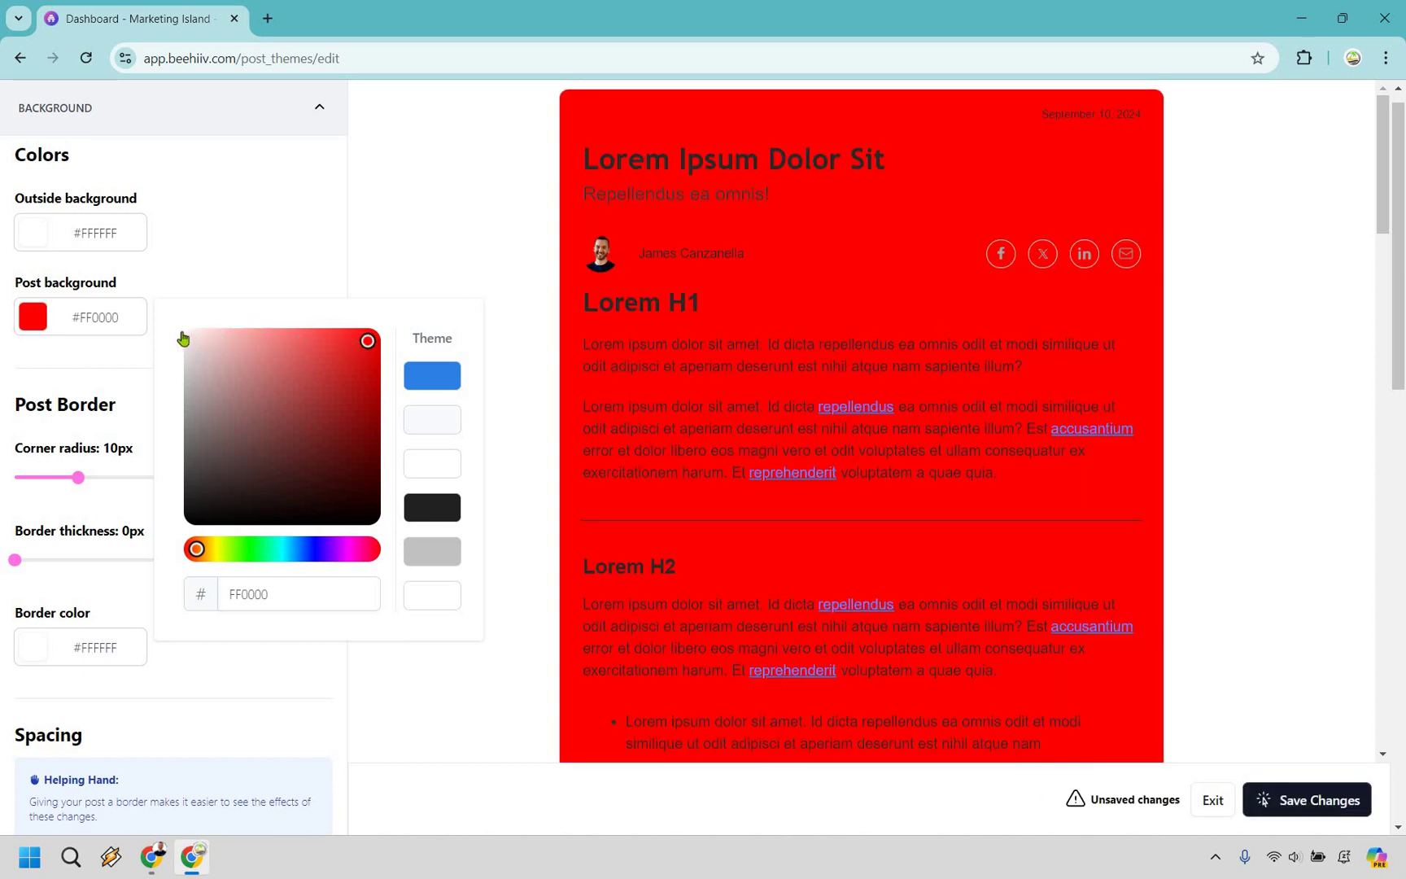
click(183, 339)
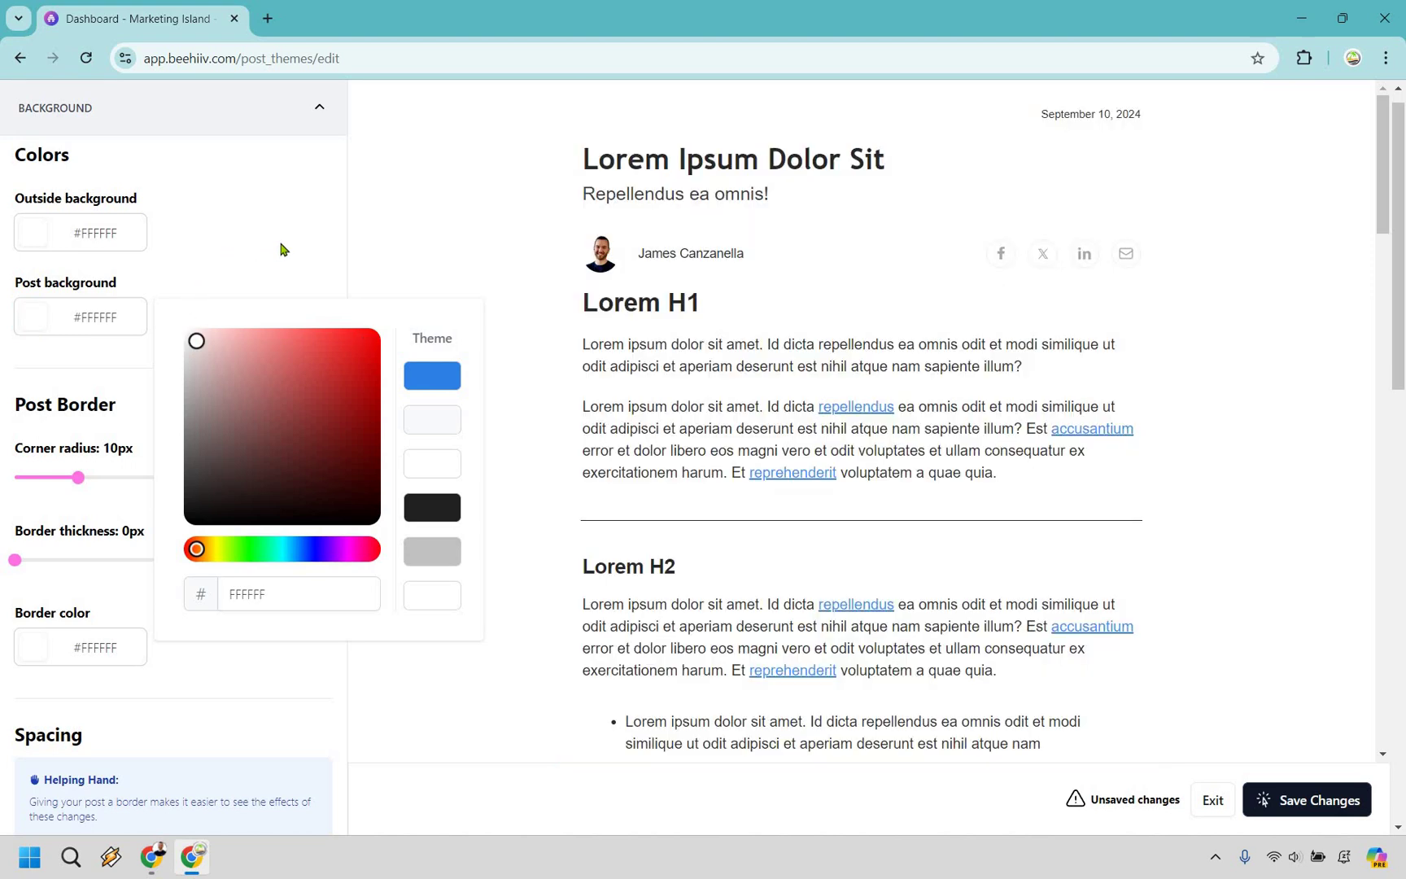
click(281, 249)
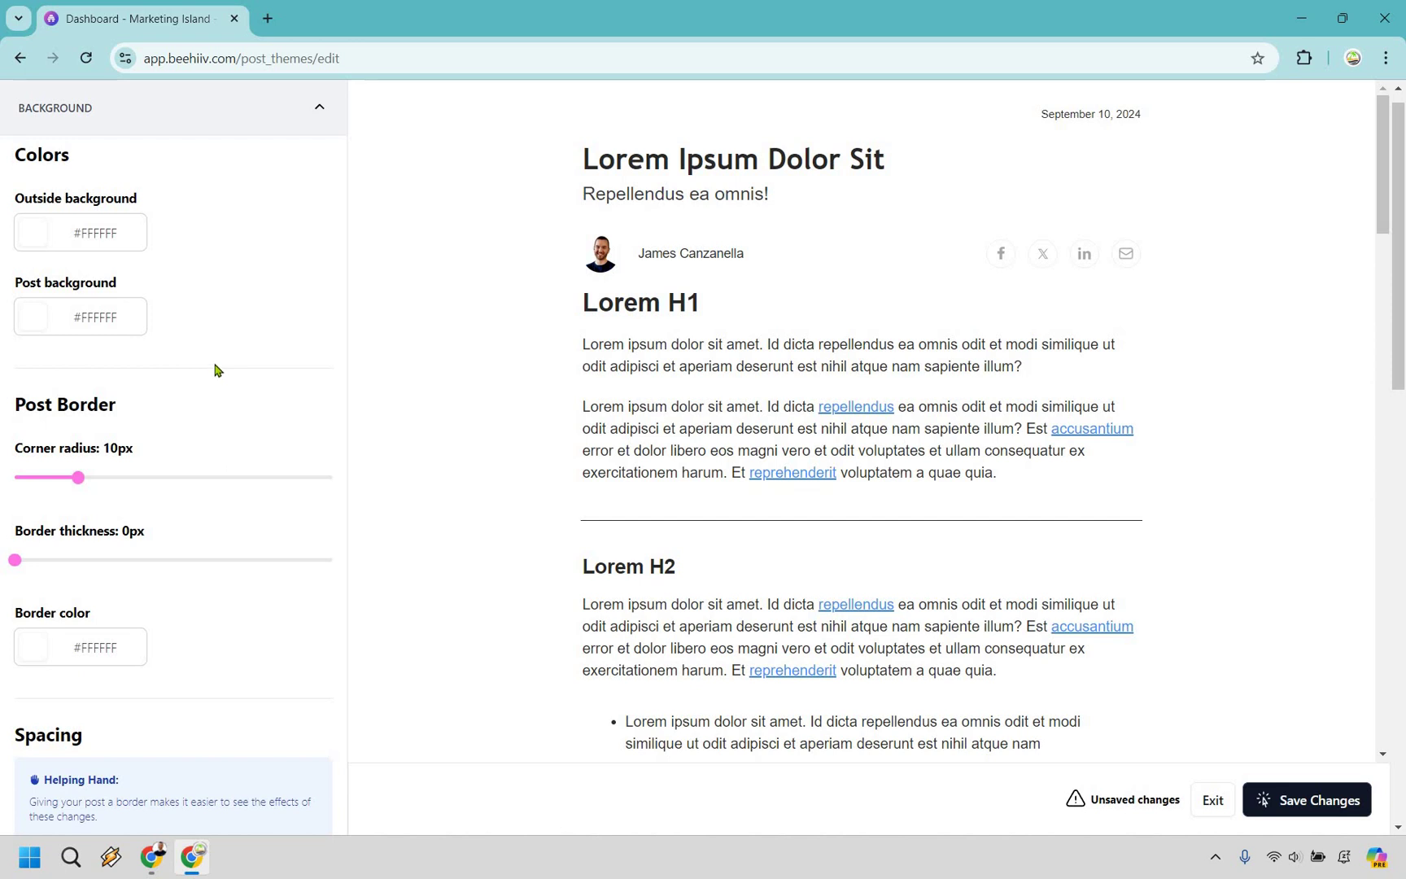
scroll(215, 370, down, 5)
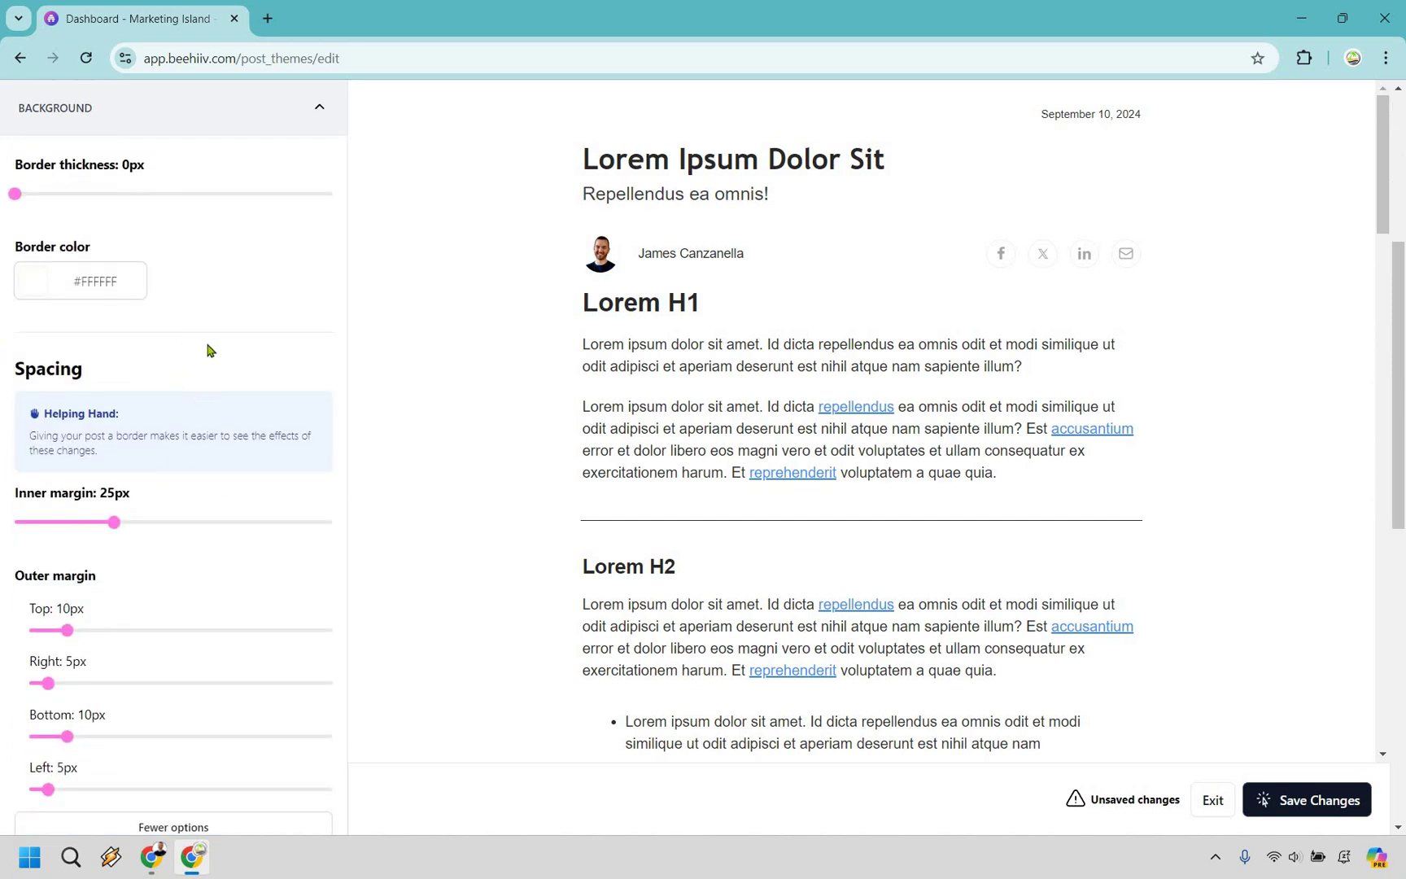
scroll(210, 342, down, 3)
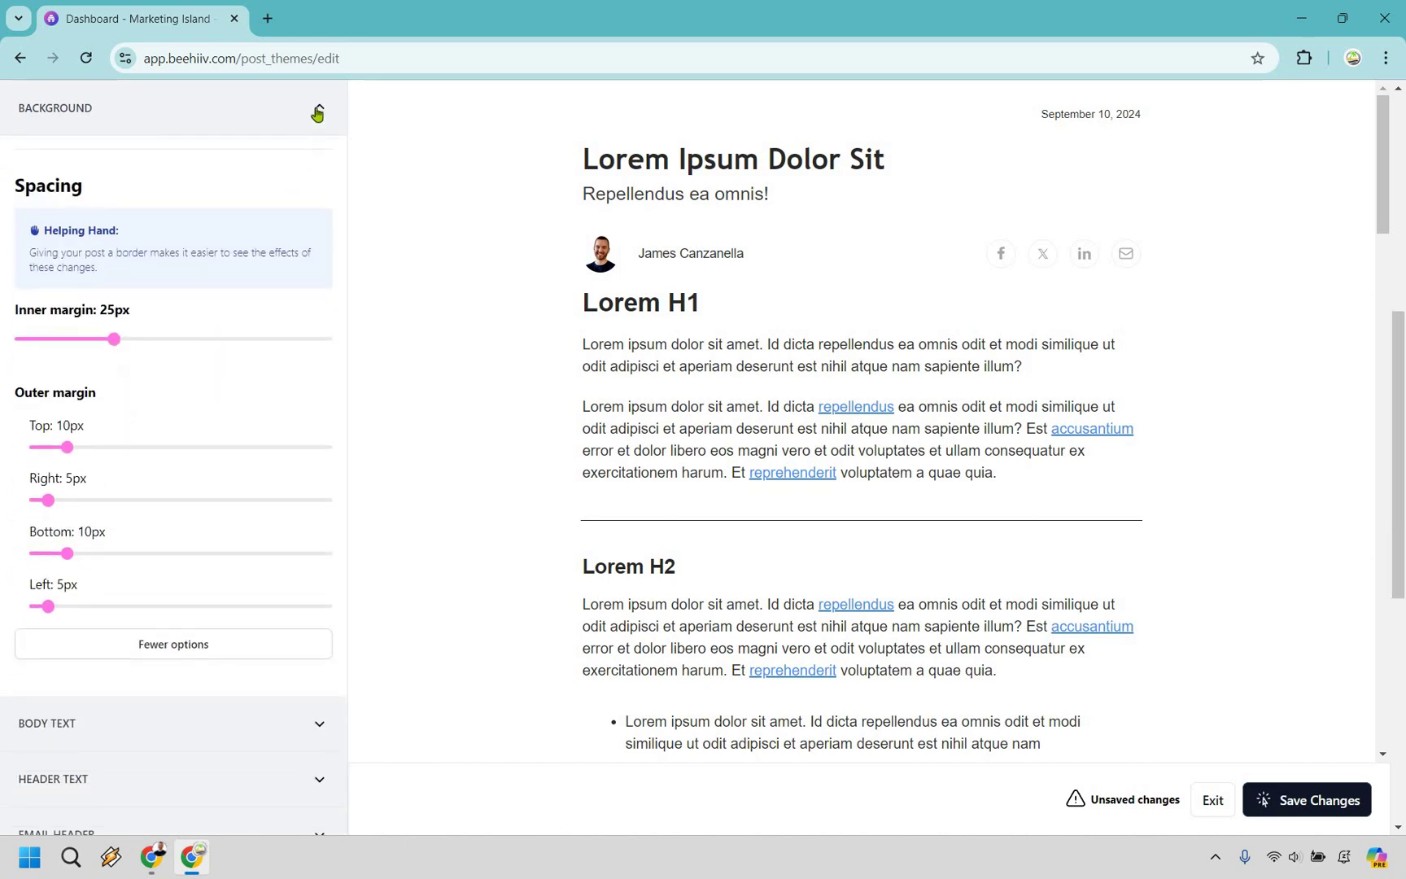
scroll(316, 130, up, 7)
Step: In Body Text, preview the Georgia font, then switch the body font back to Helvetica
click(320, 159)
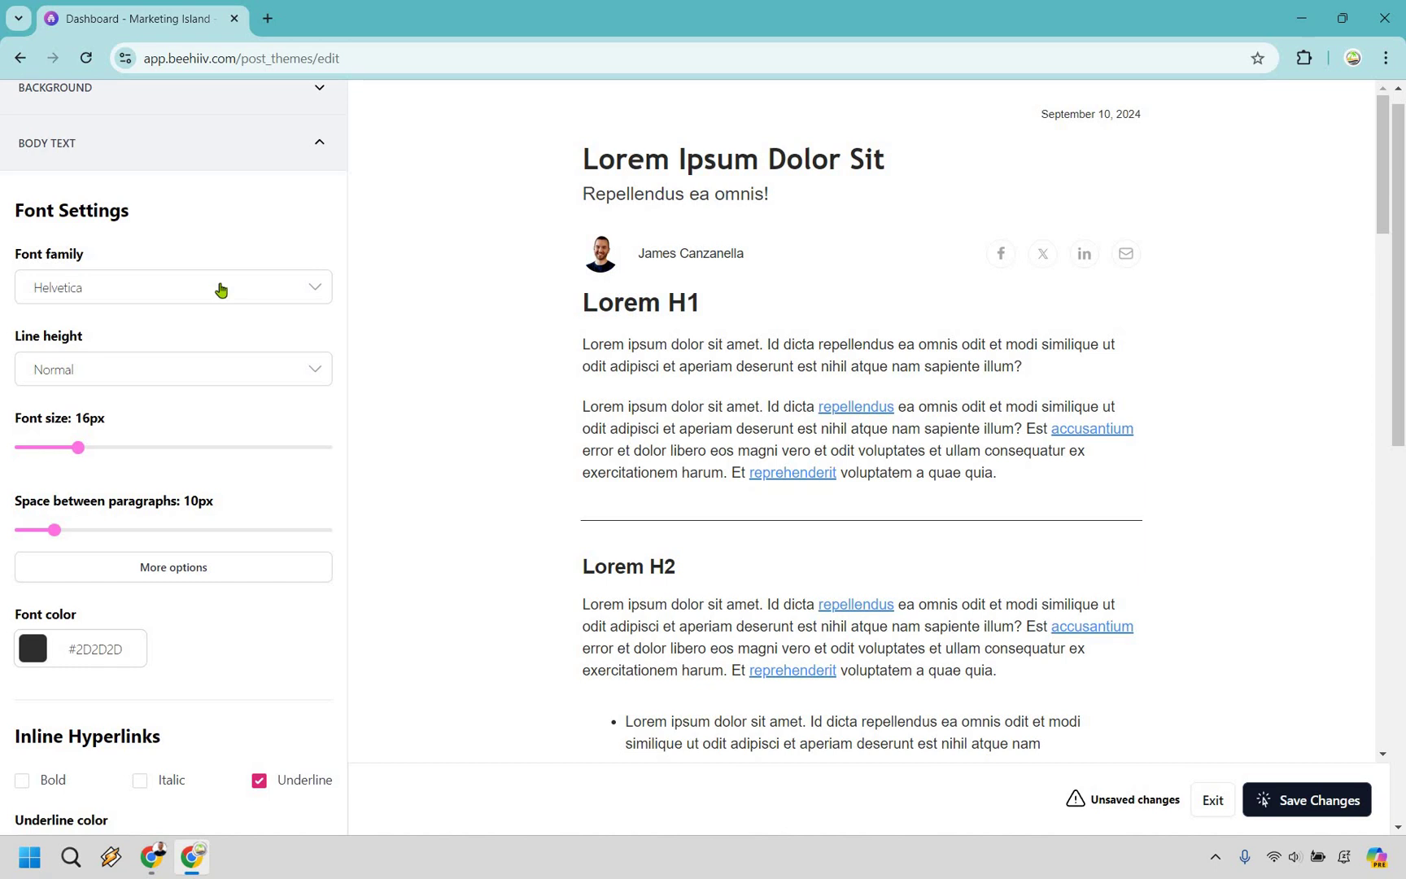
click(221, 291)
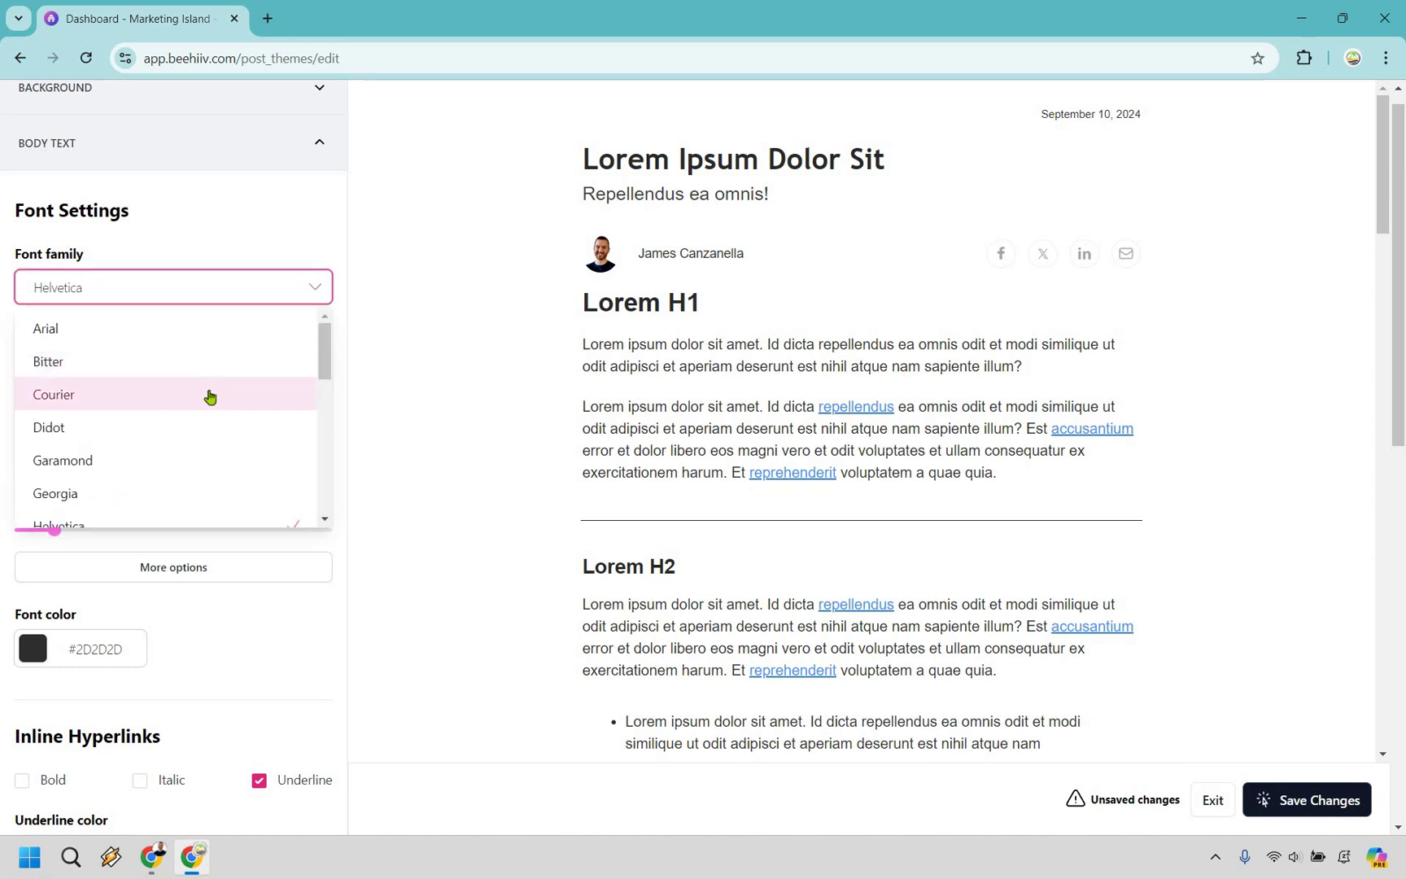
scroll(162, 397, down, 4)
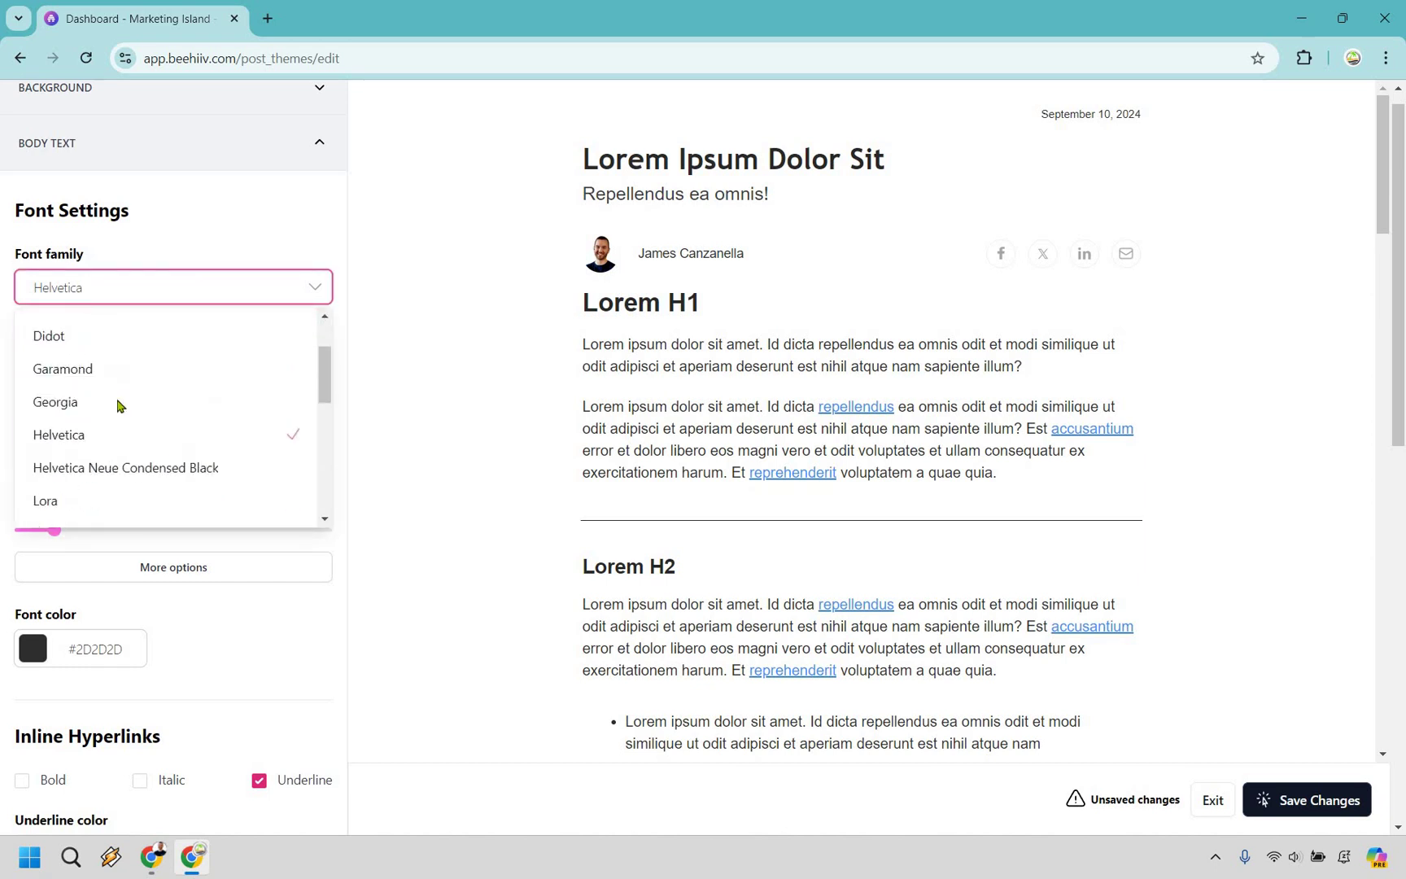
scroll(119, 404, up, 3)
click(120, 401)
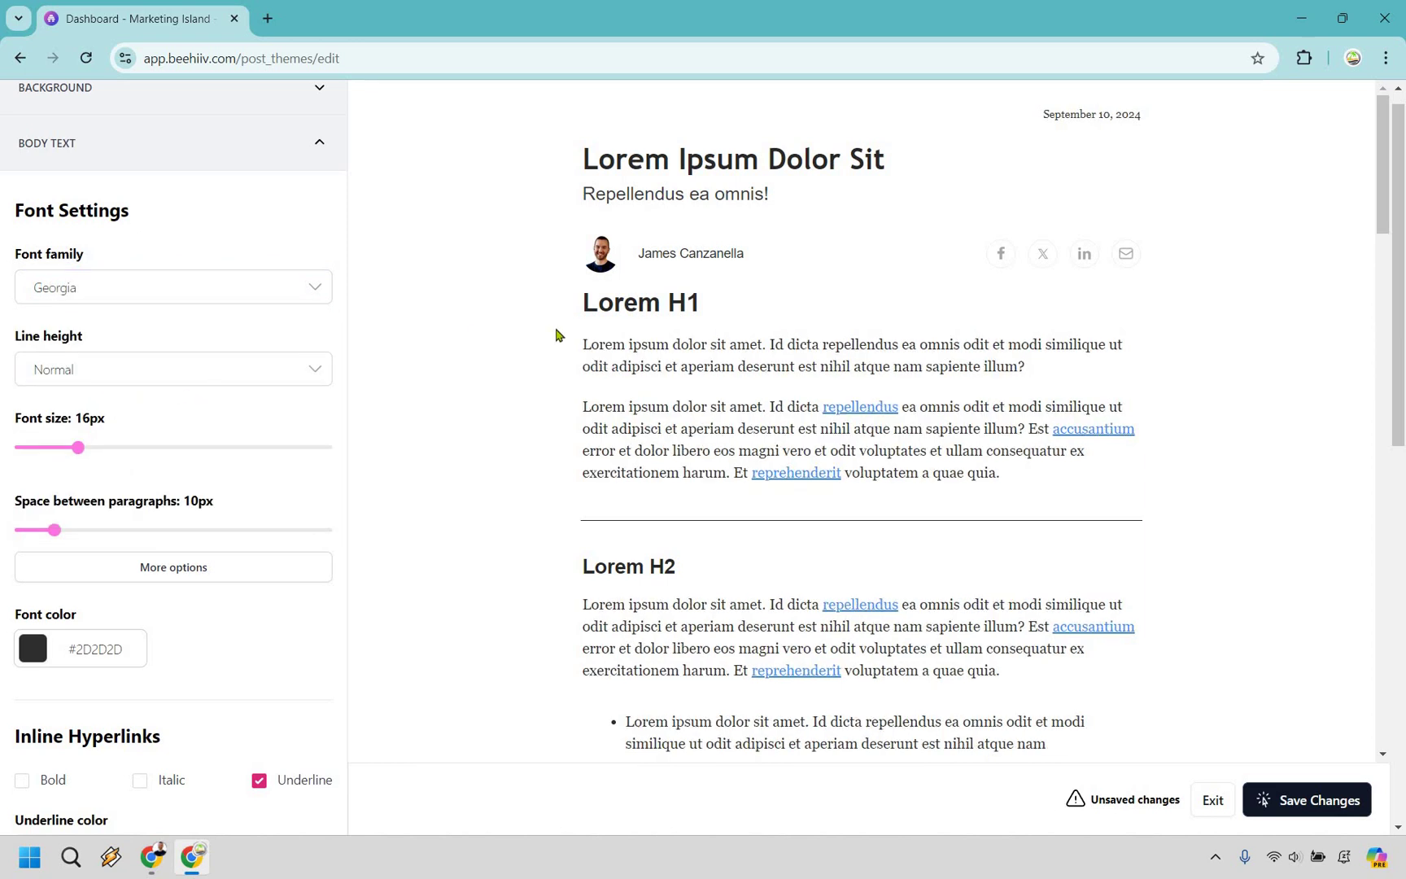
click(266, 291)
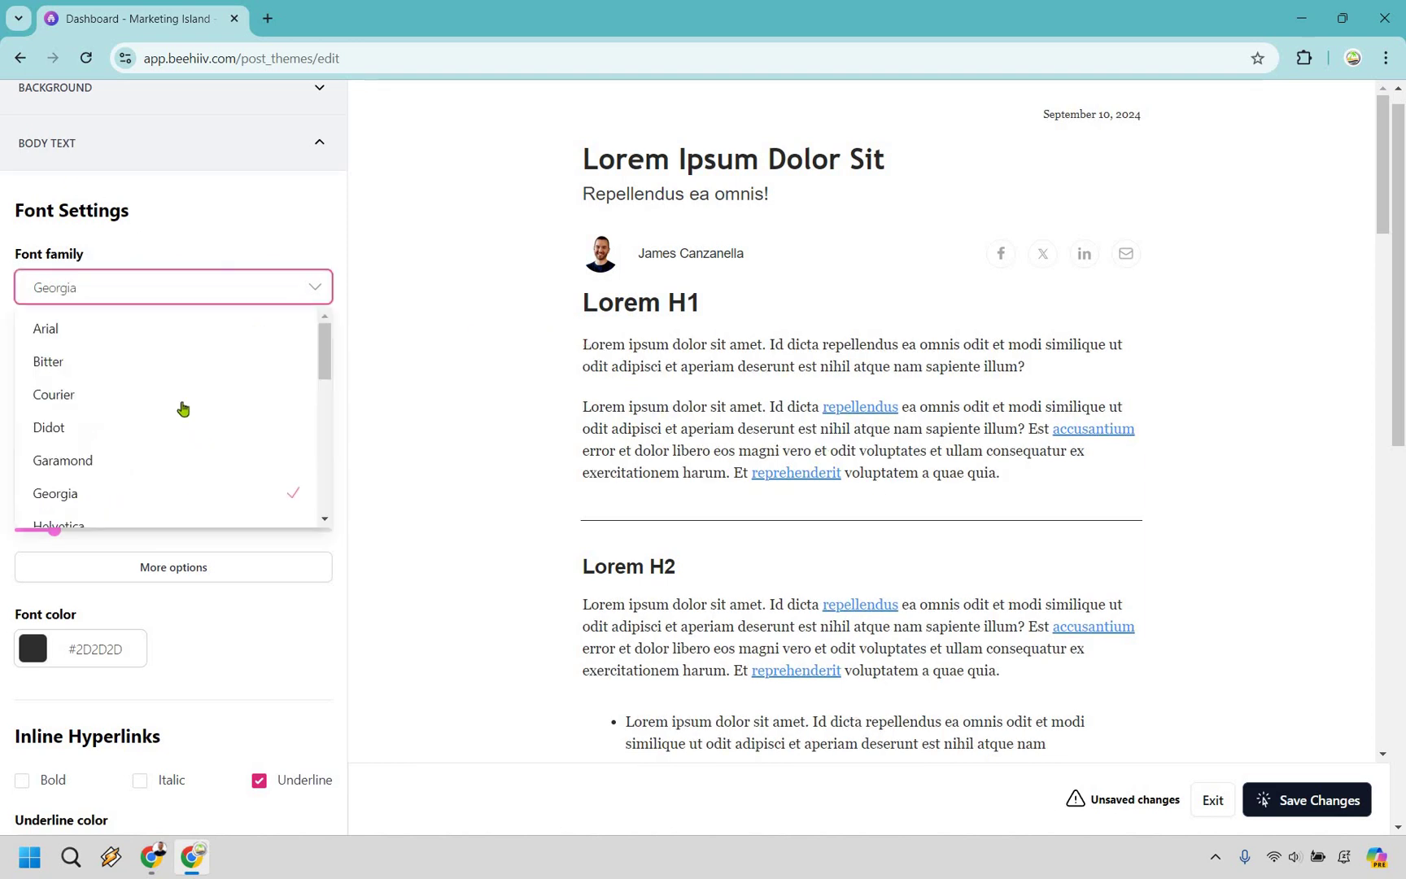
scroll(155, 435, down, 1)
click(155, 433)
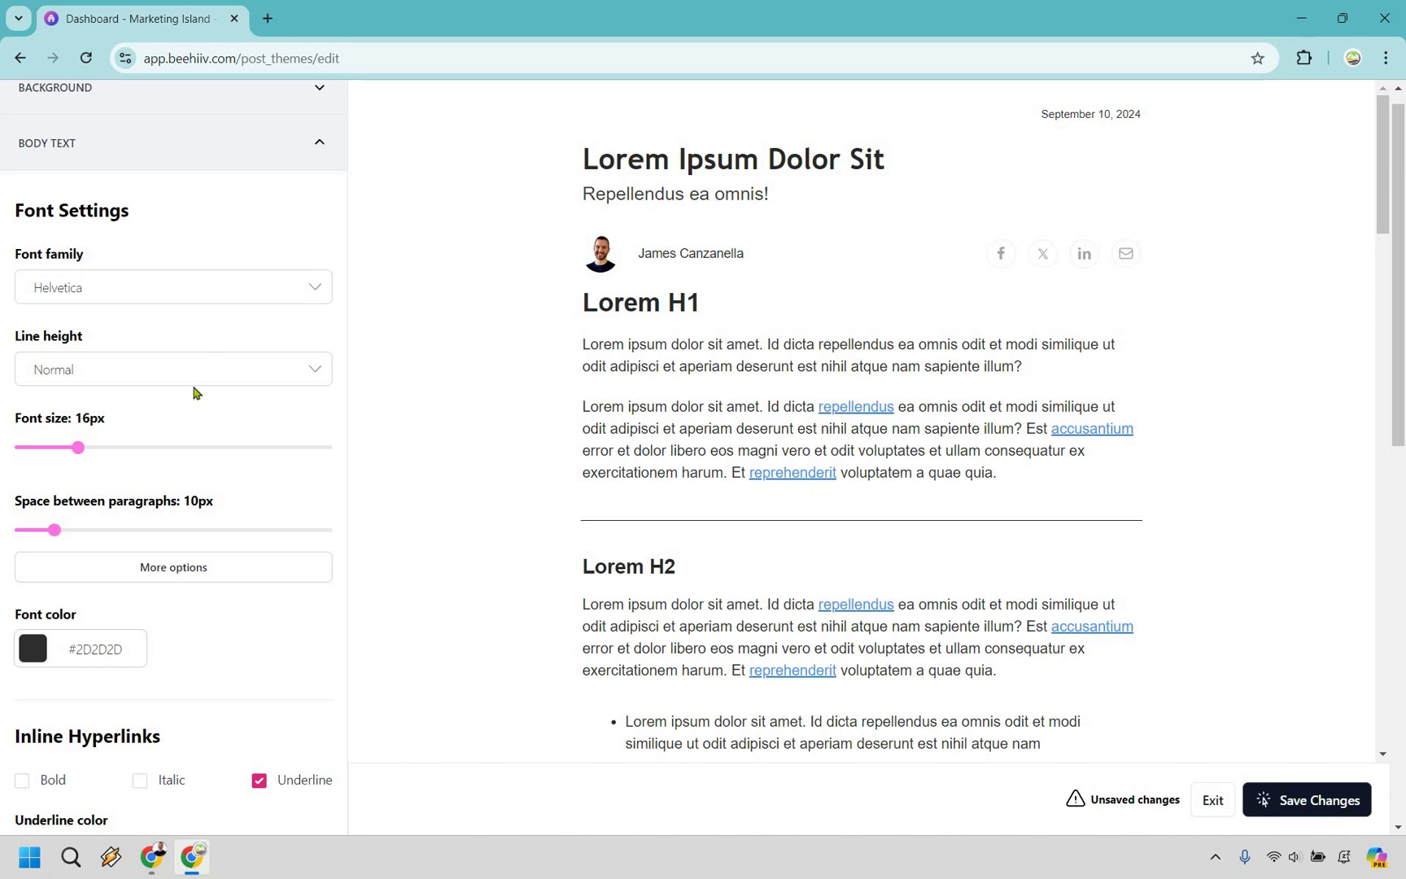
Step: Preview body text at 26px and 14px, then return the font size to 16px
scroll(169, 402, down, 1)
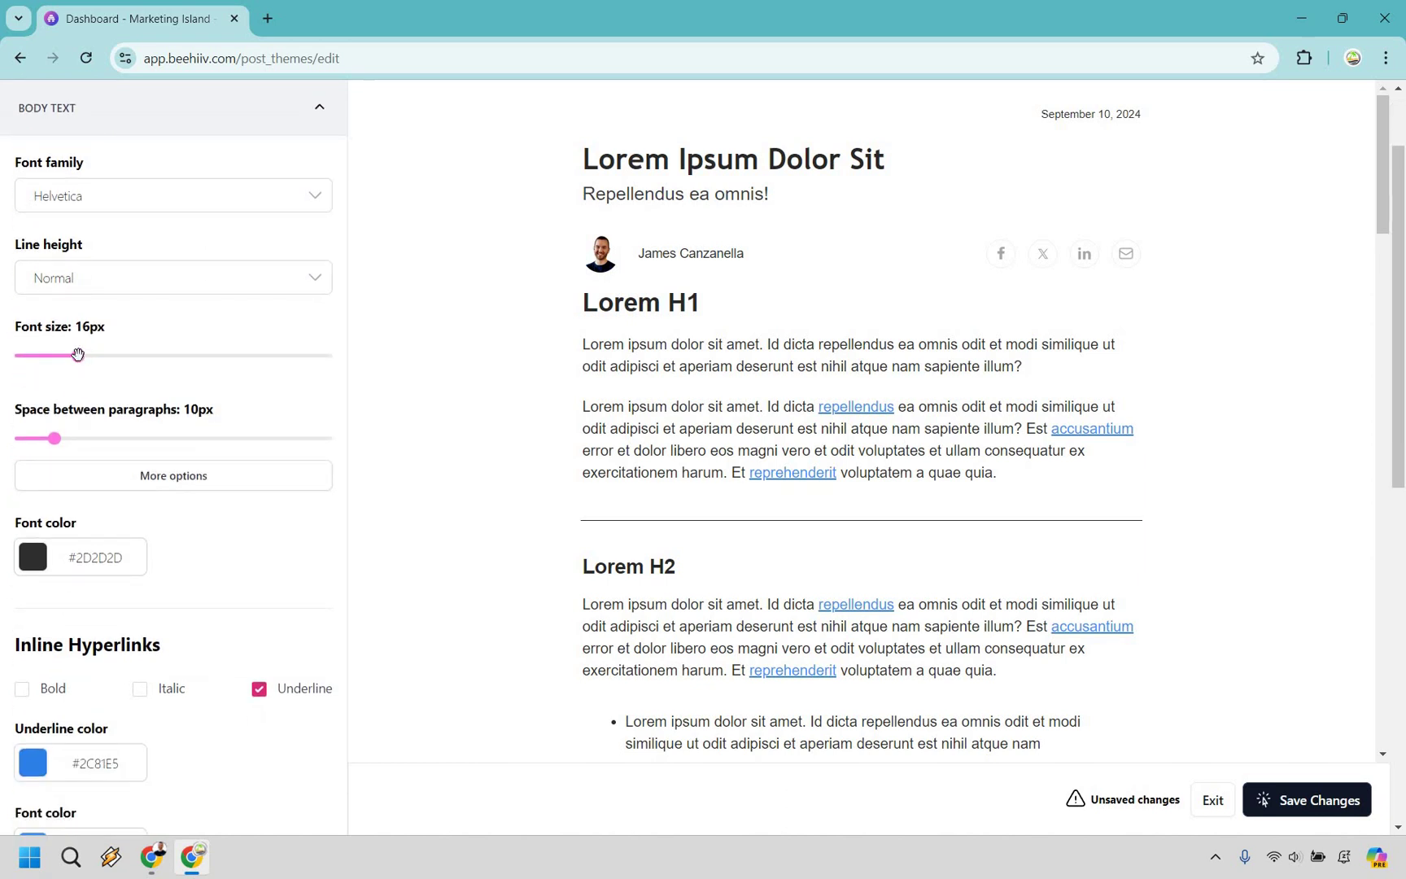
drag(77, 355, 237, 357)
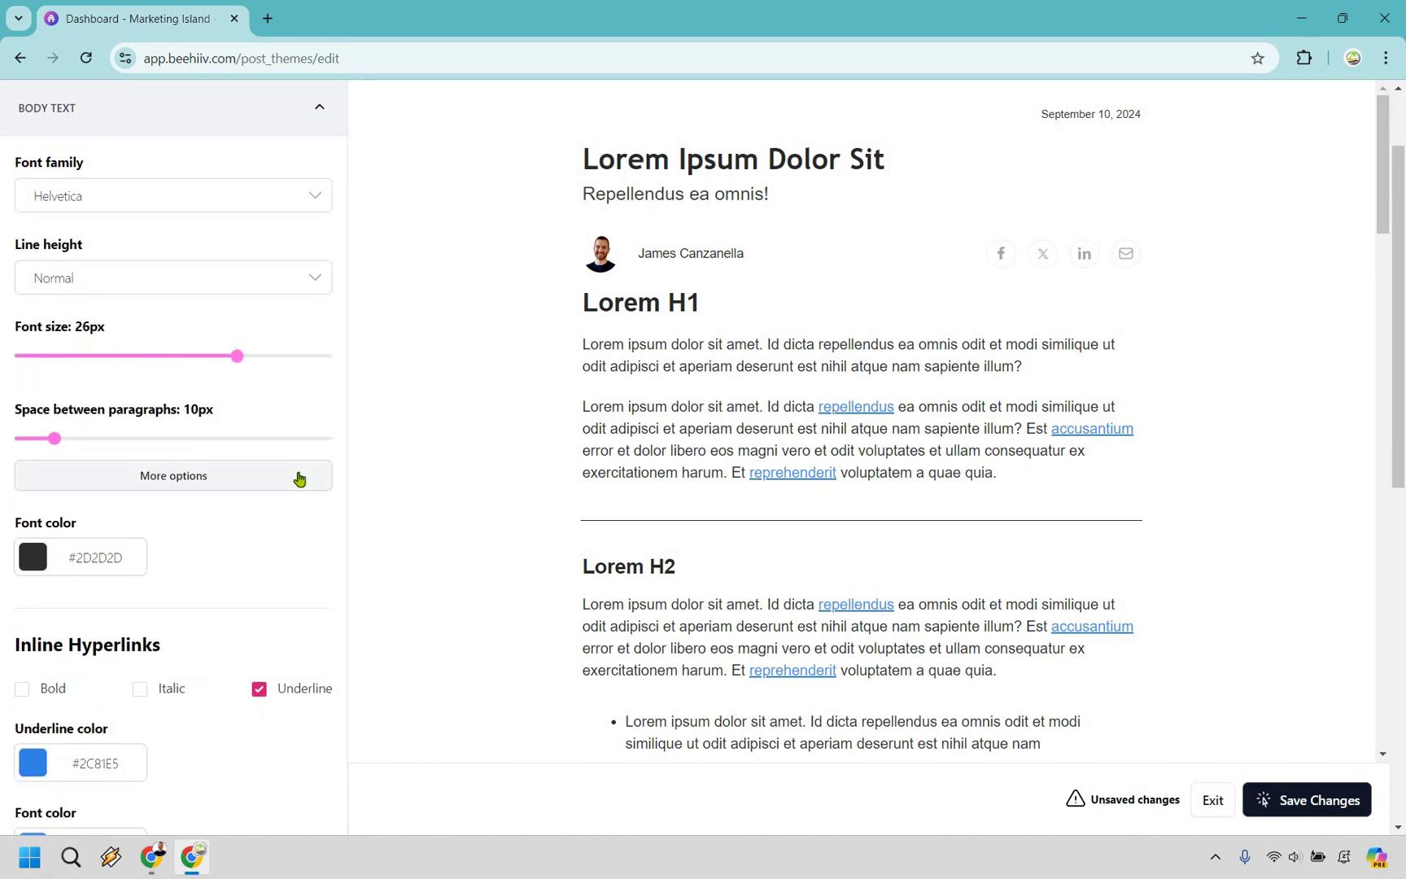
drag(236, 356, 45, 356)
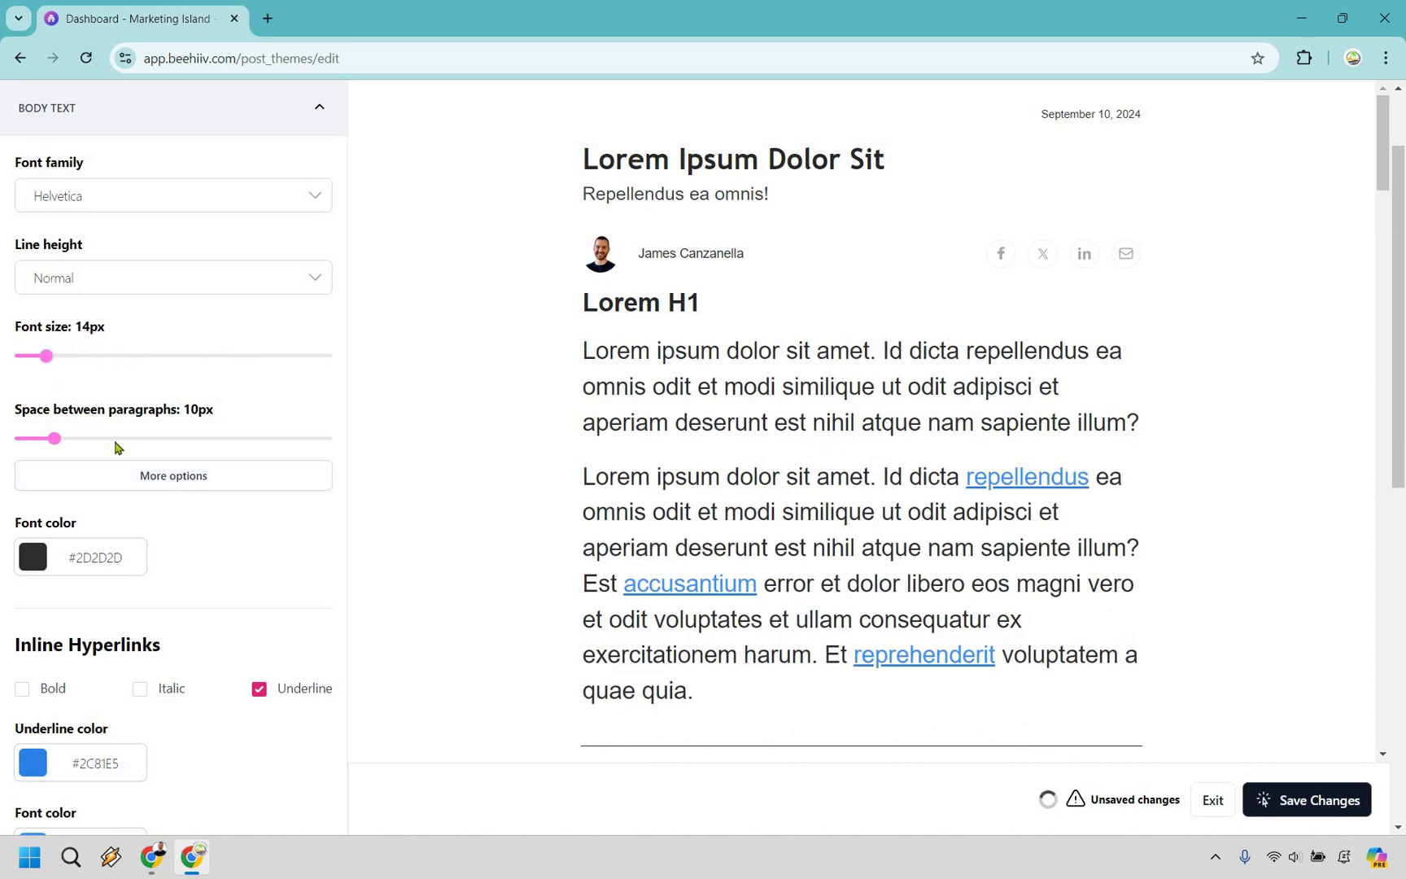
drag(41, 356, 71, 365)
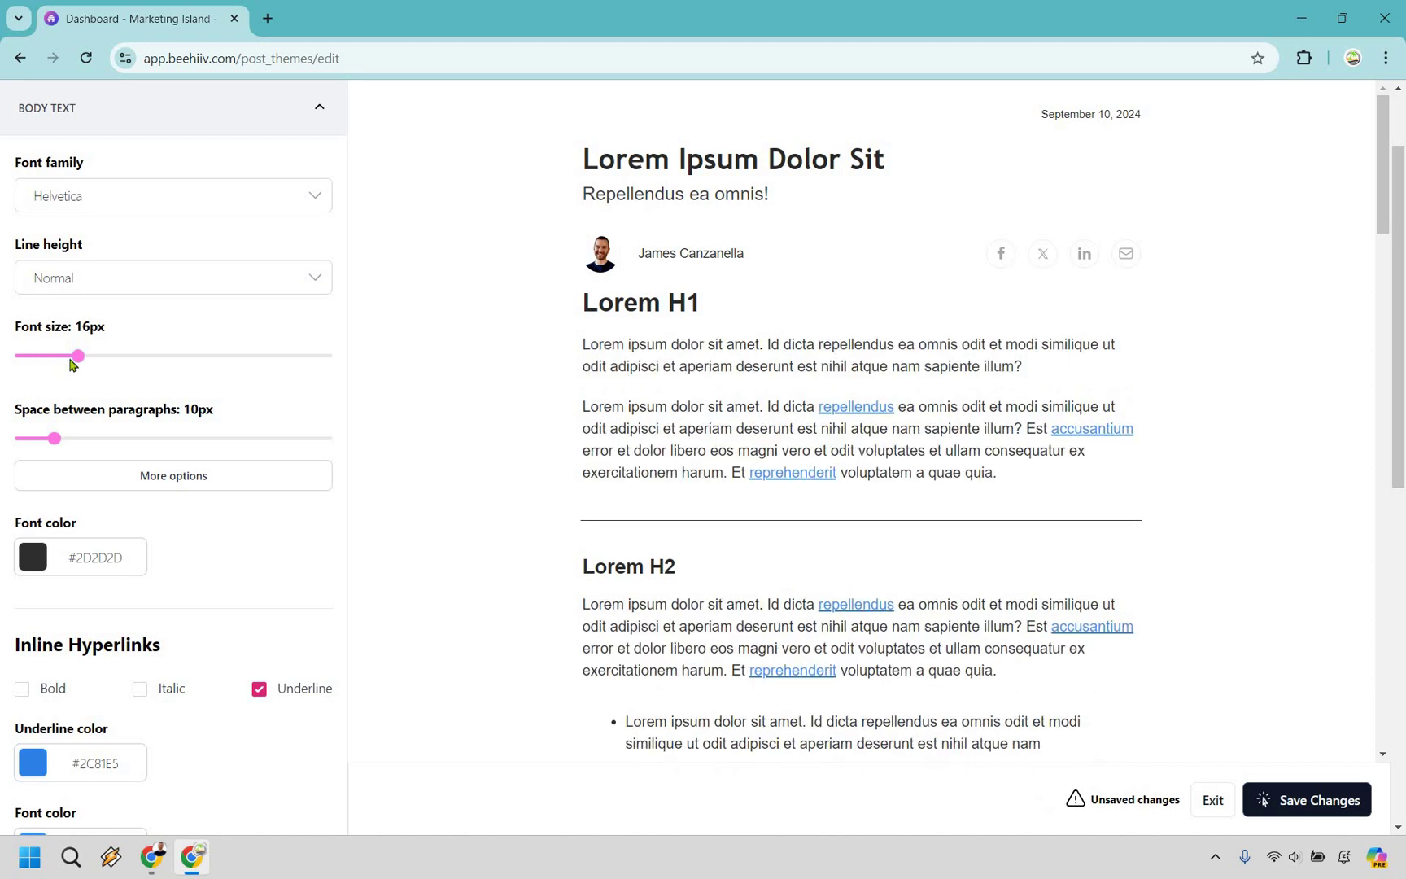
Step: Try bold inline hyperlinks, then turn bold off again
scroll(209, 362, down, 4)
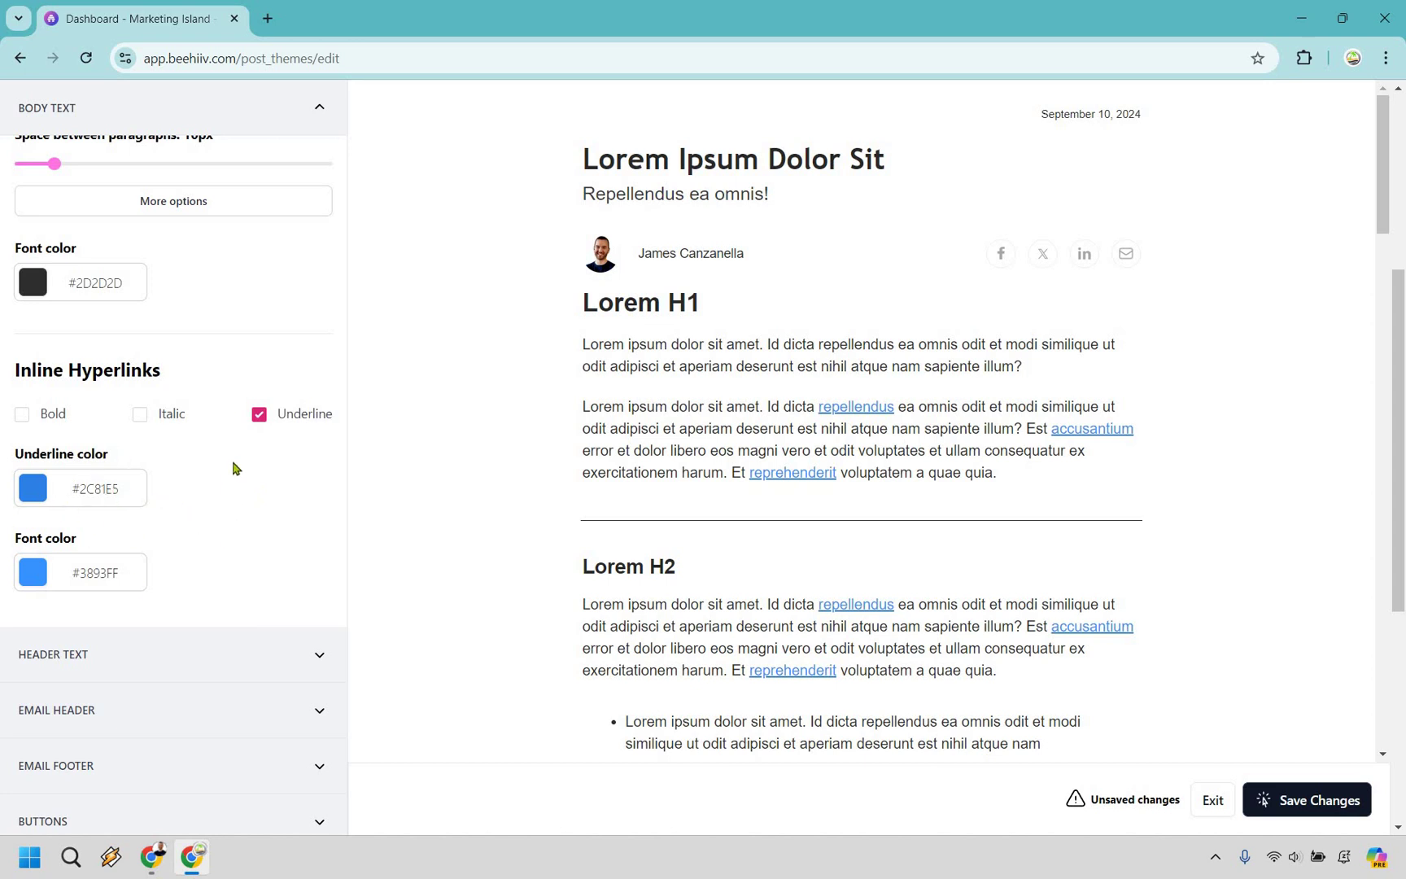
click(22, 415)
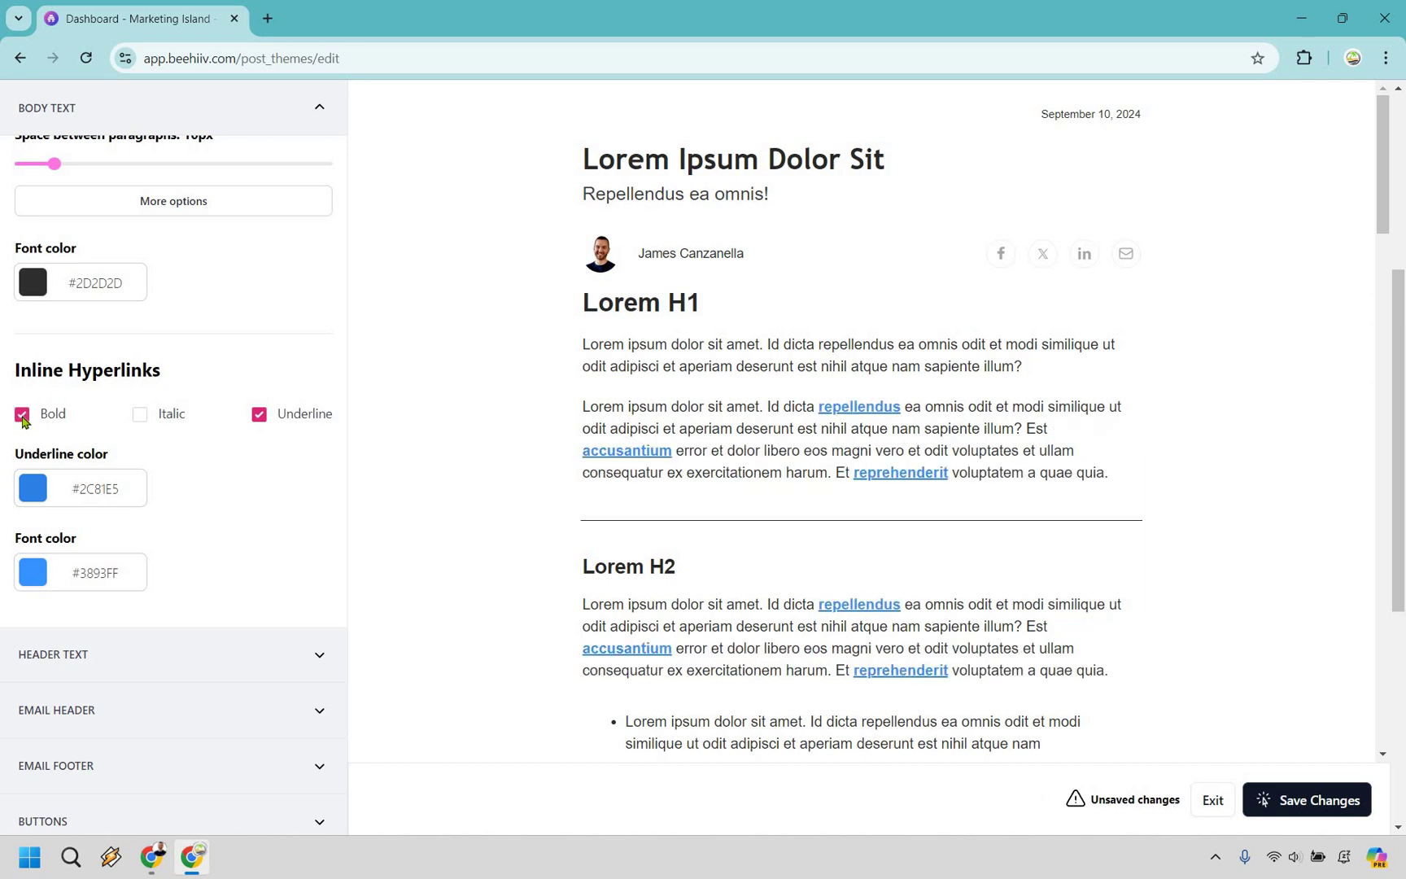
click(22, 415)
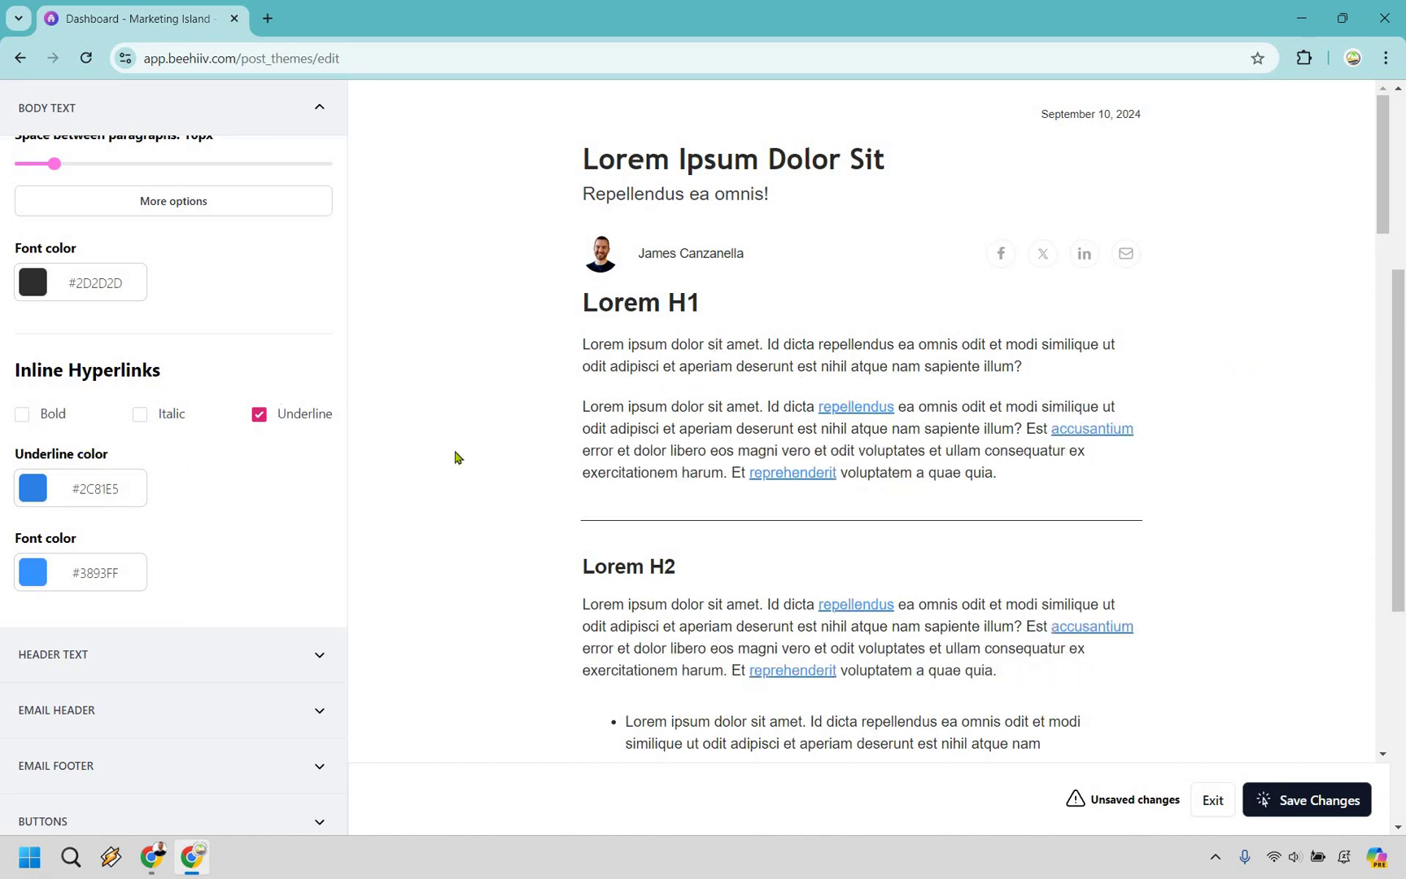
scroll(324, 562, down, 1)
click(324, 550)
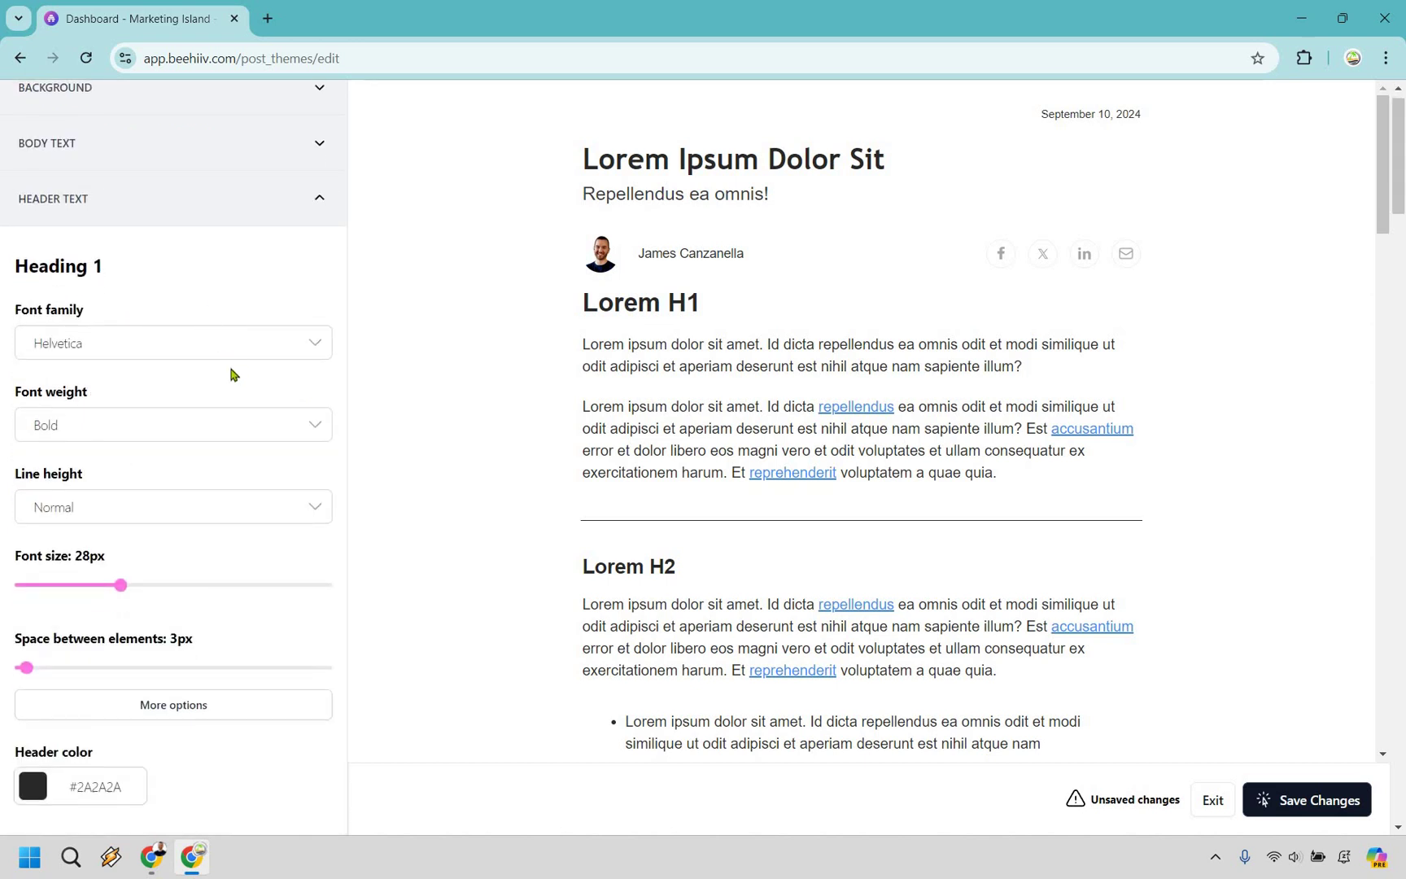
scroll(215, 411, down, 1)
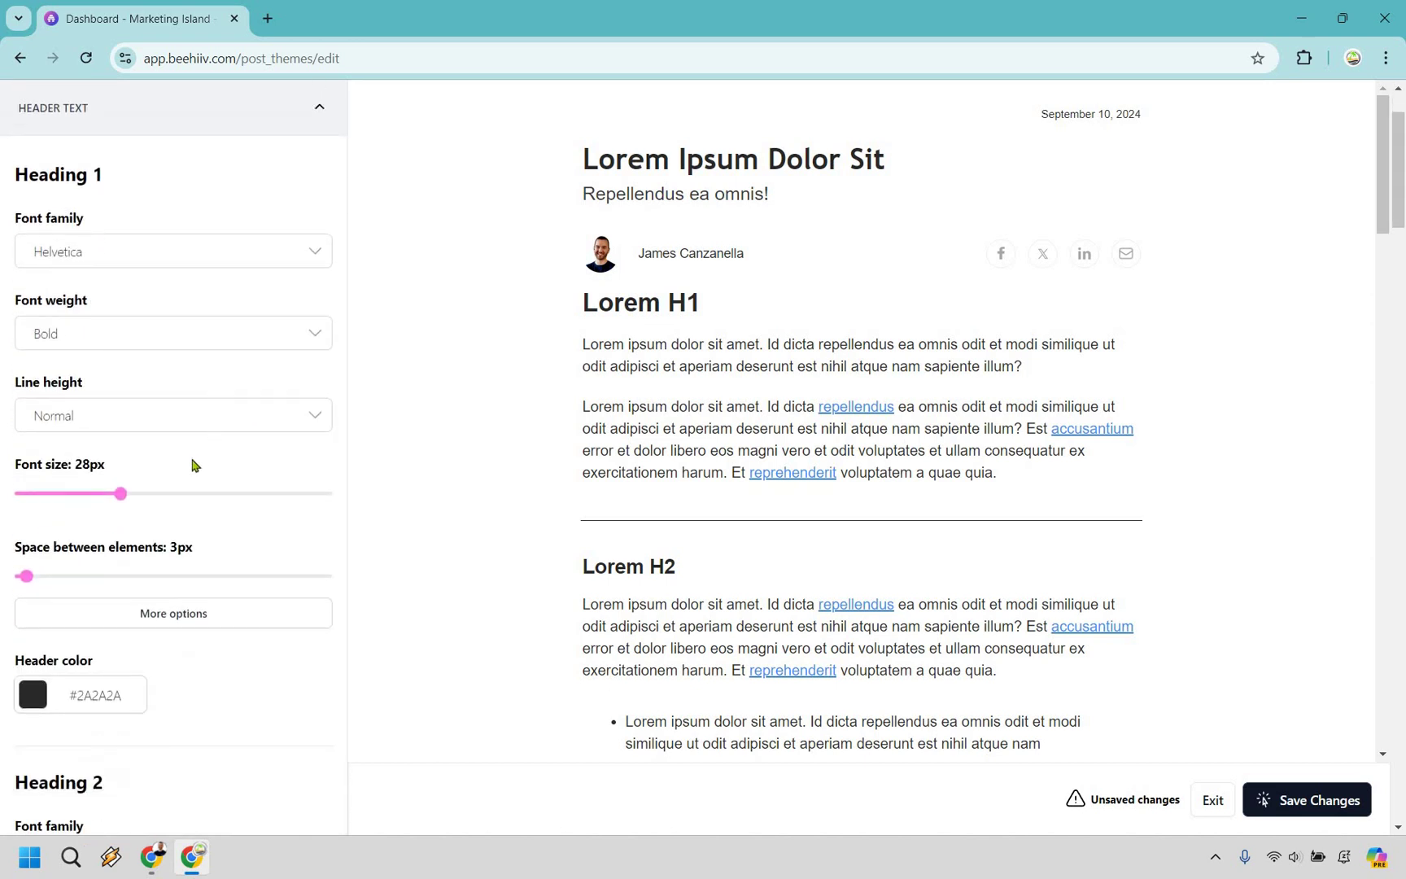
scroll(139, 480, down, 1)
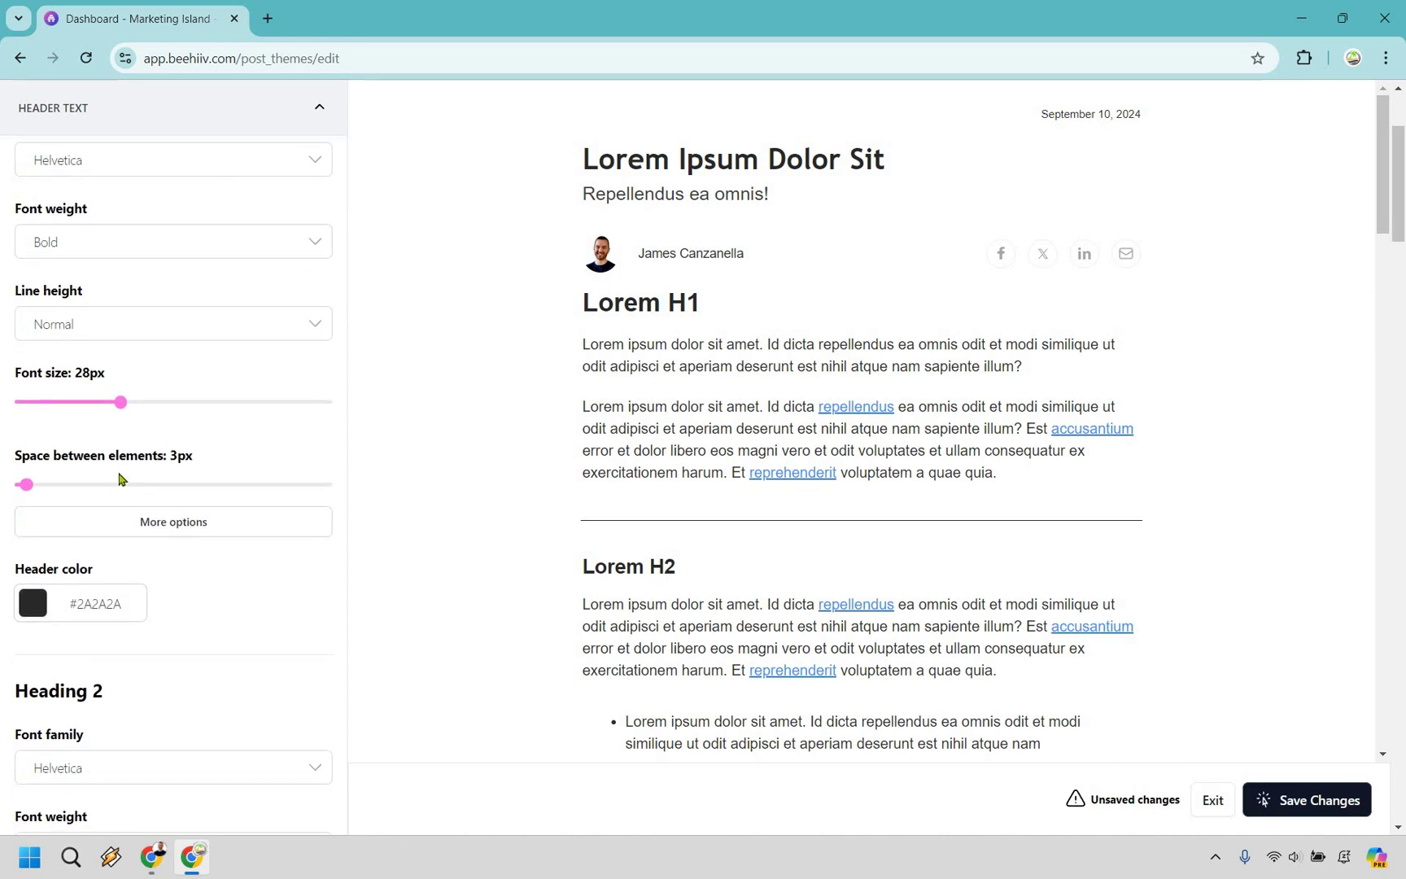
drag(32, 485, 146, 485)
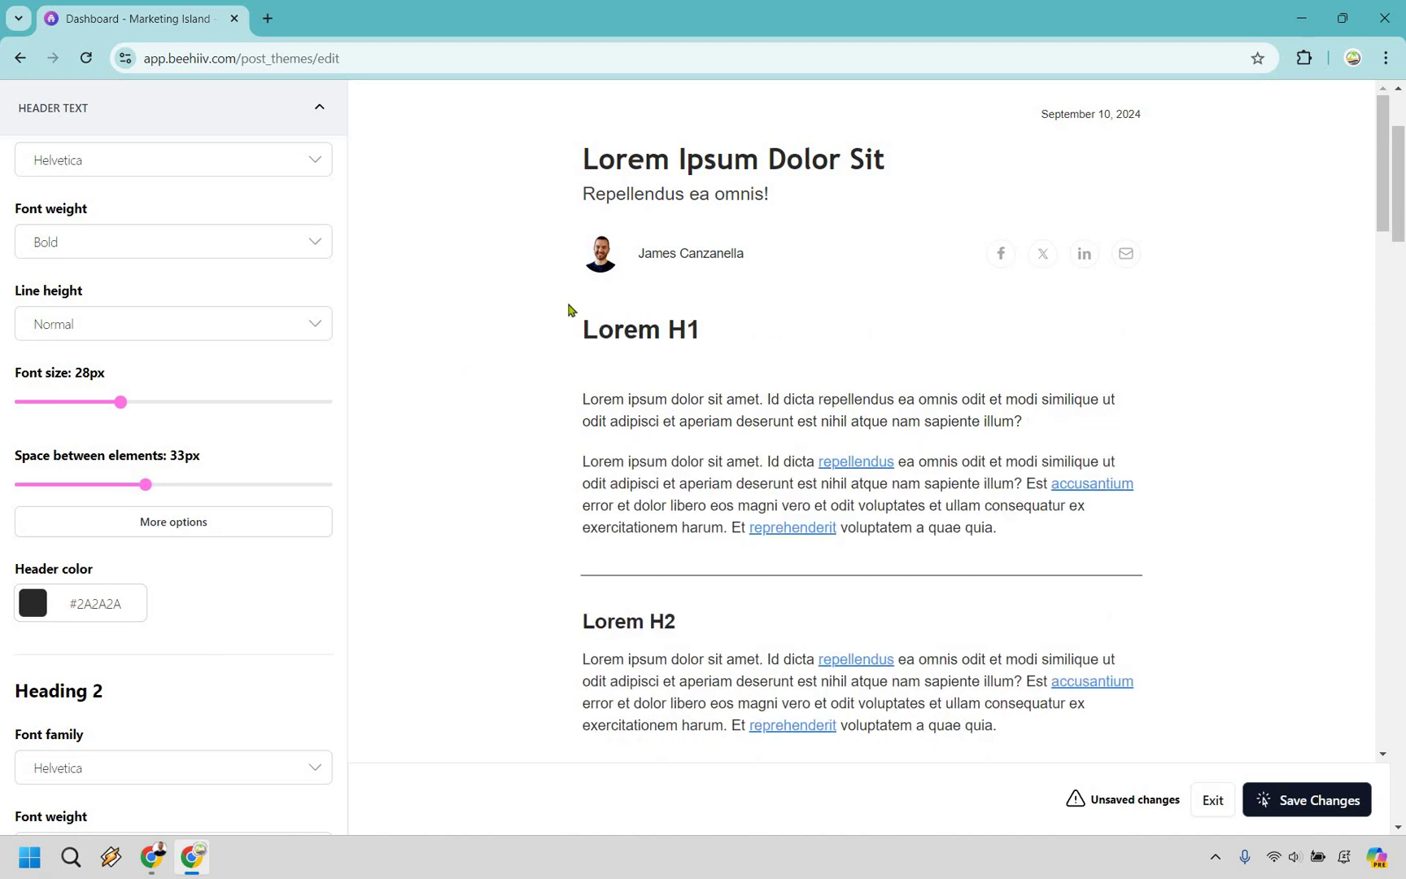
click(36, 484)
drag(27, 480, 27, 484)
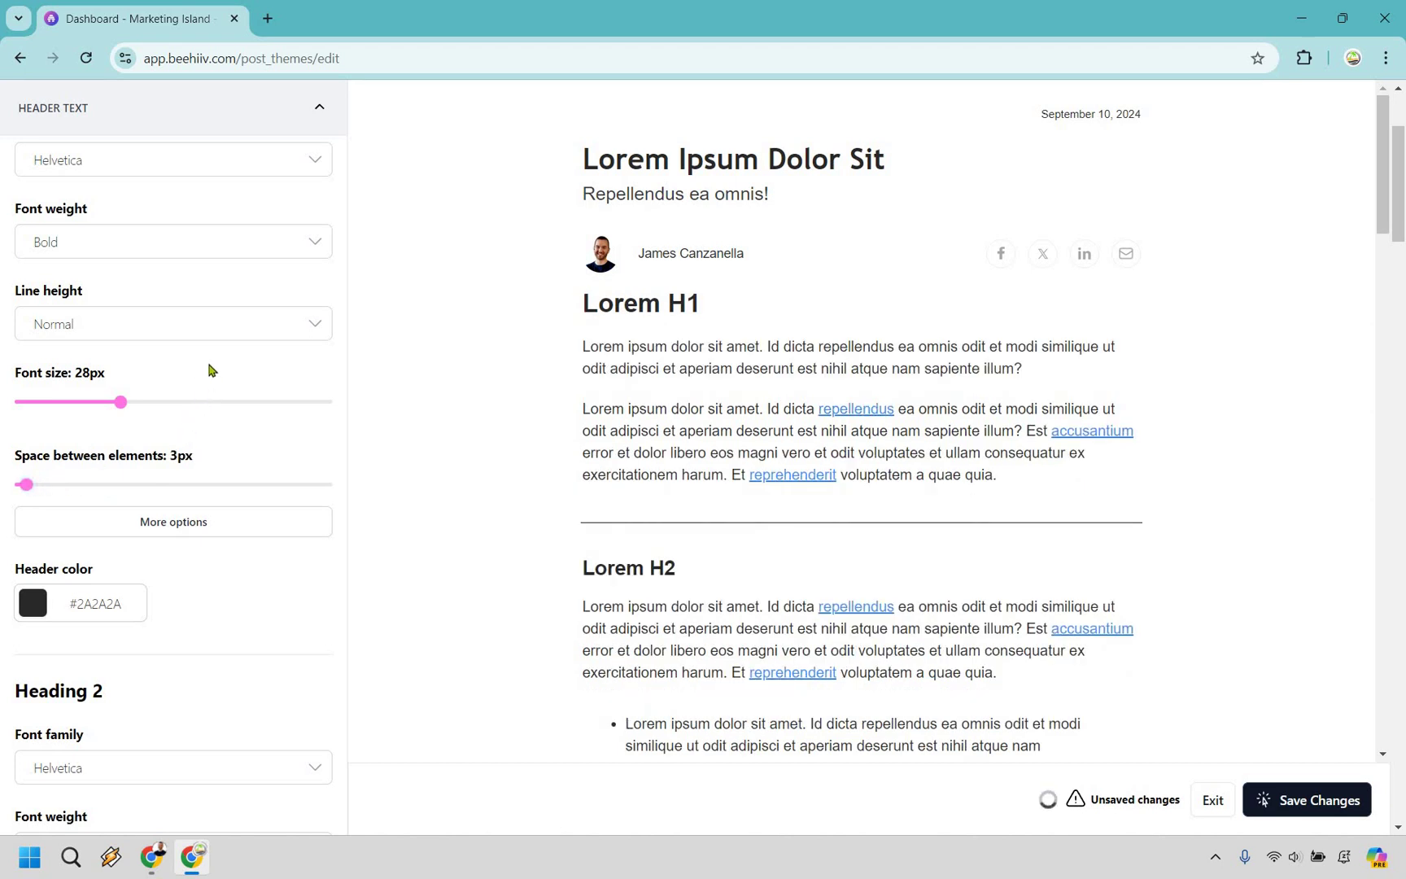
scroll(207, 370, down, 3)
scroll(157, 309, up, 4)
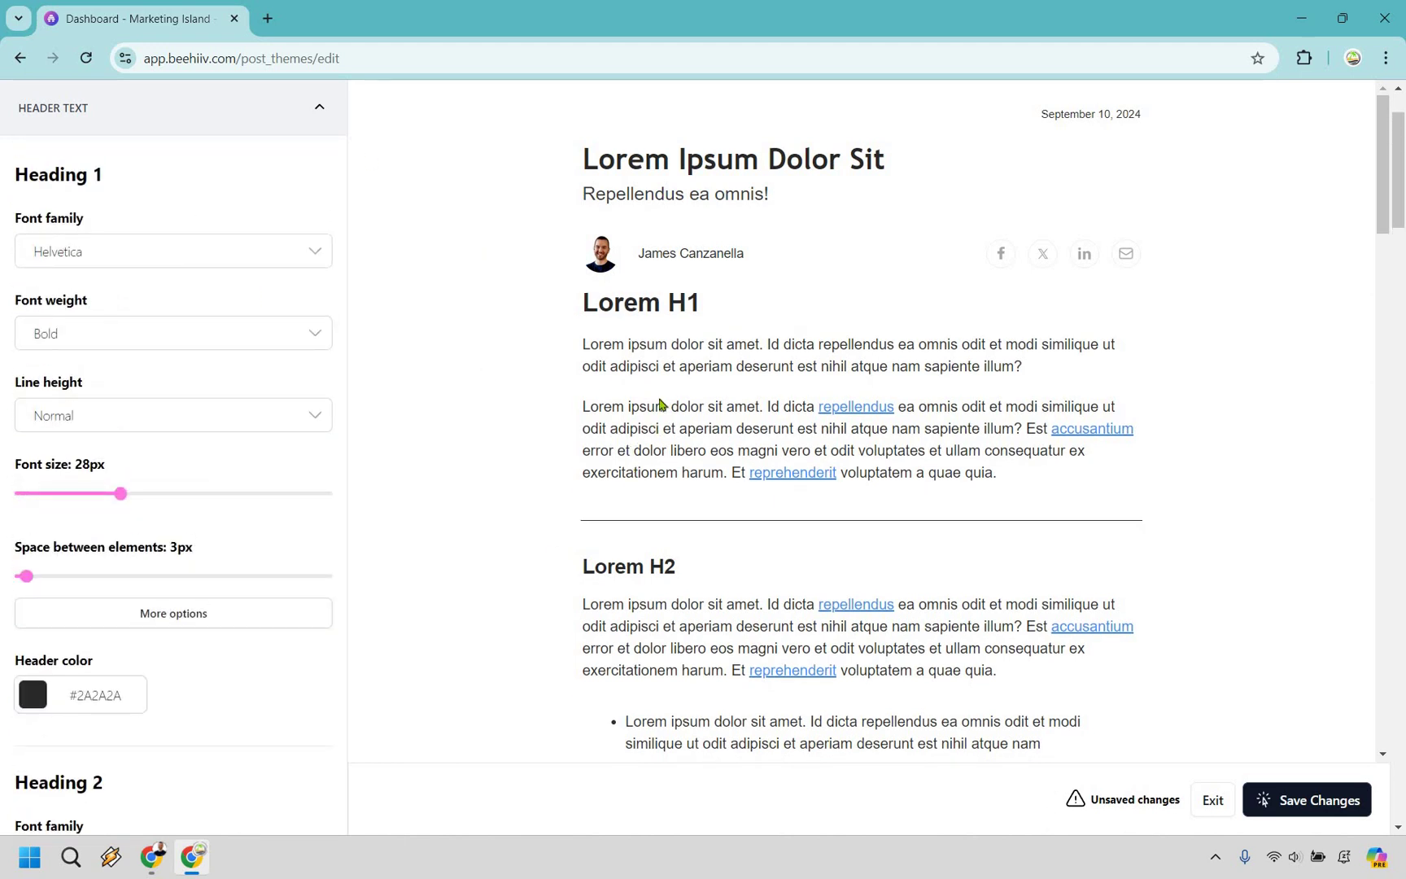
scroll(389, 489, down, 2)
scroll(370, 381, down, 4)
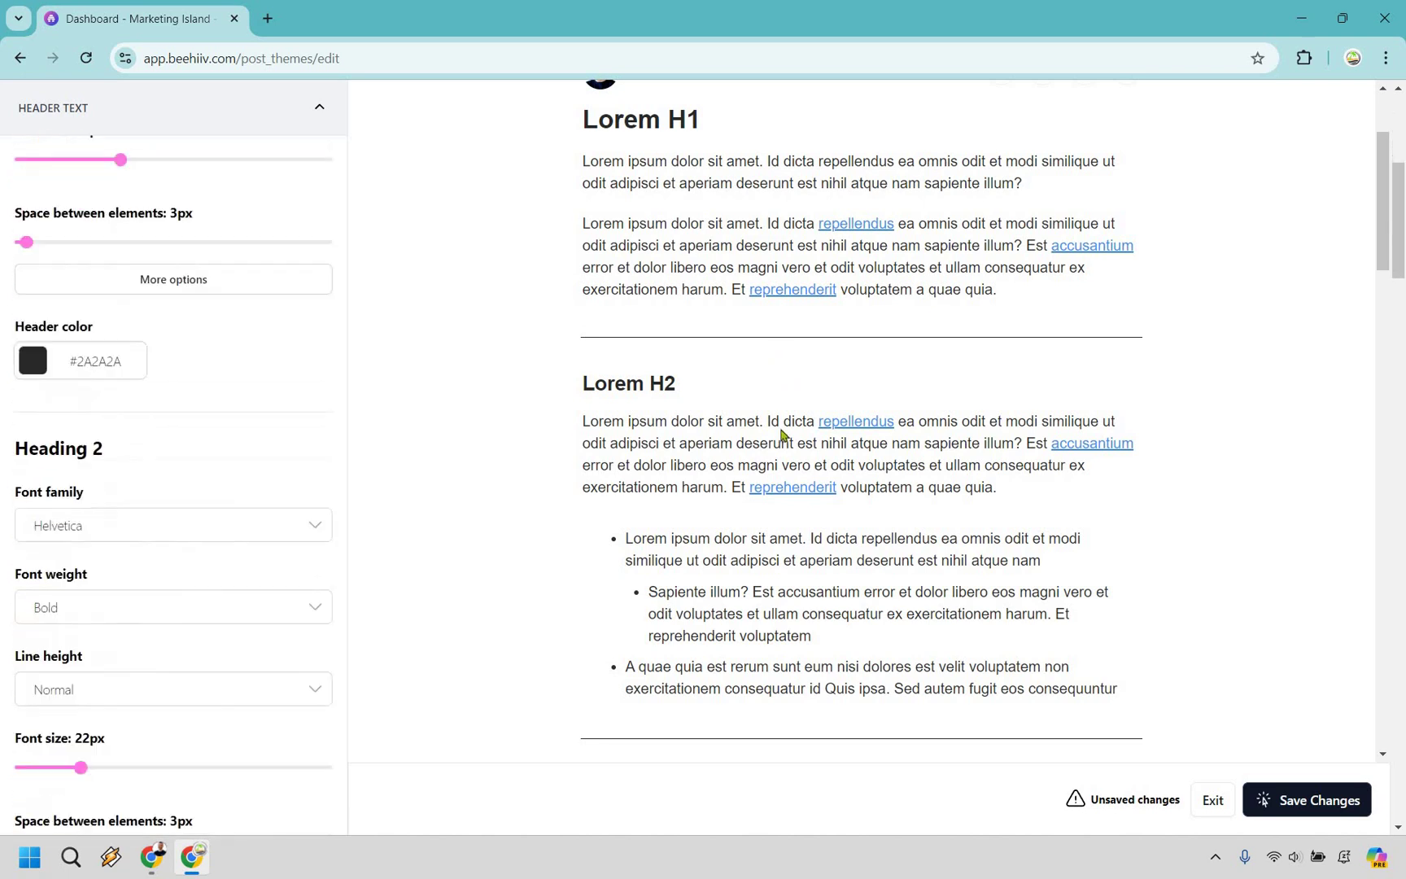
scroll(621, 327, down, 5)
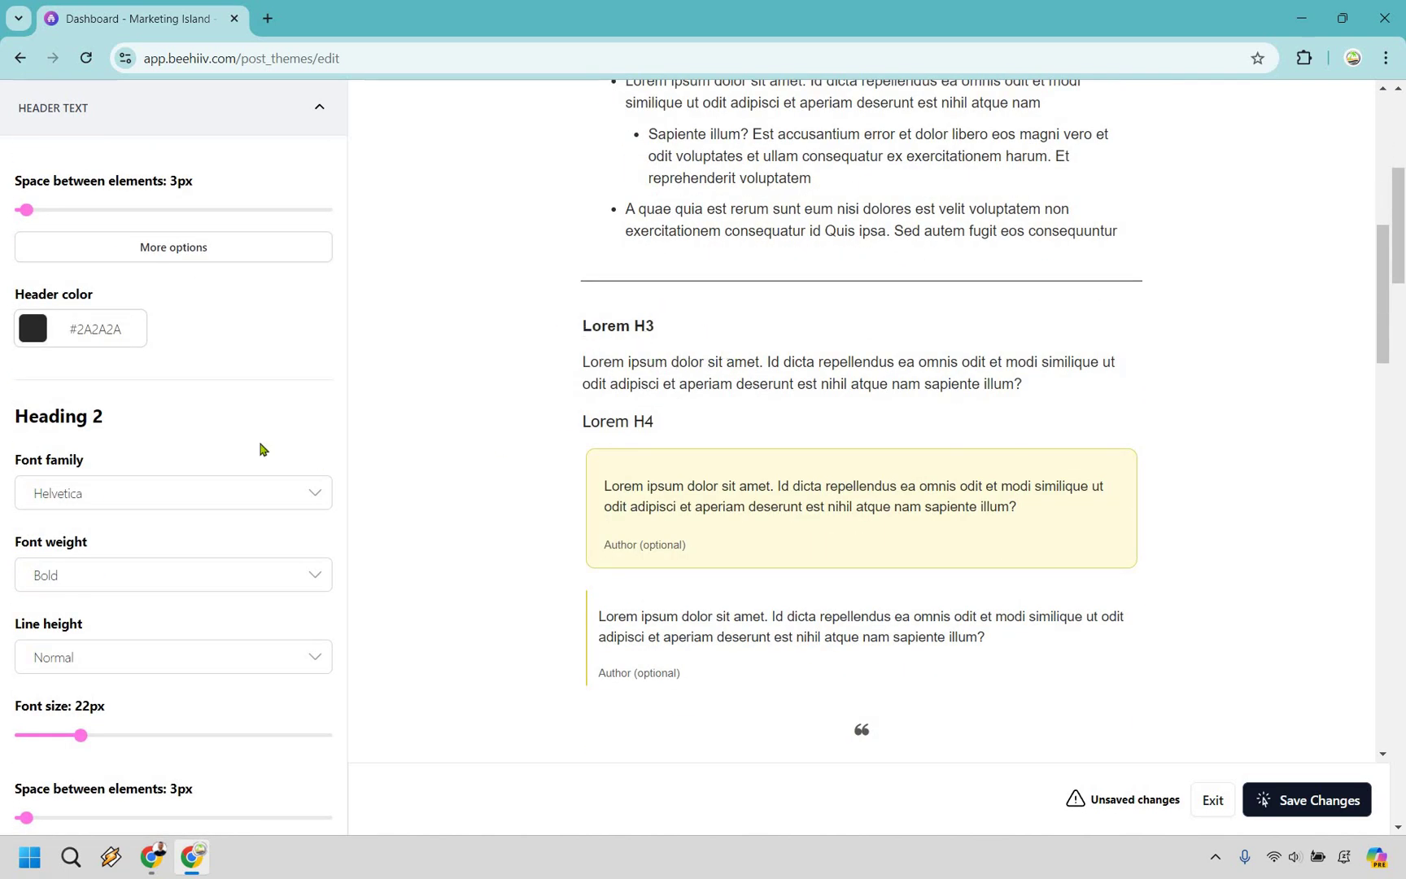
scroll(232, 383, down, 7)
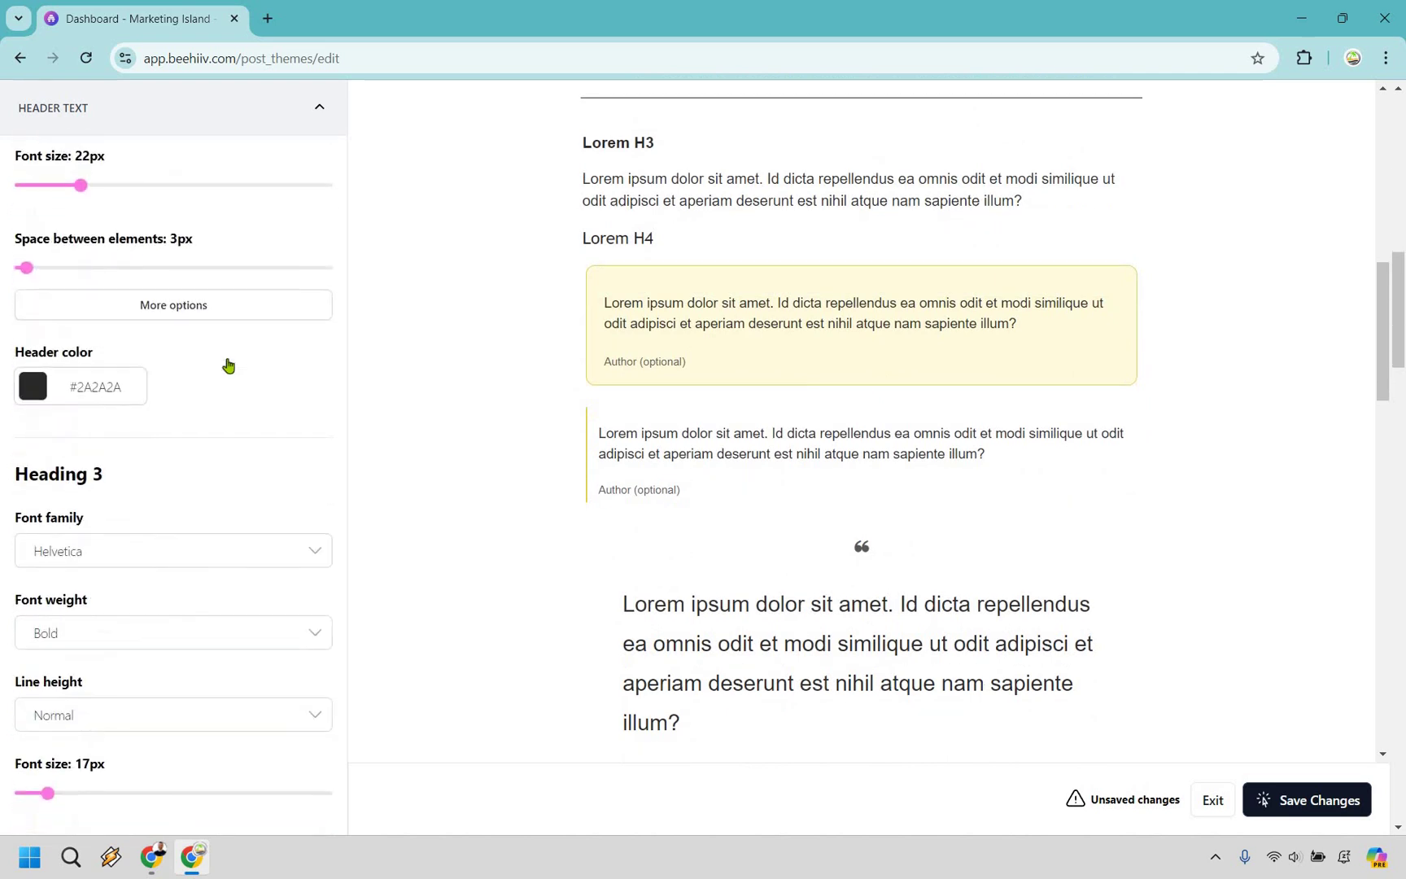
scroll(228, 366, down, 15)
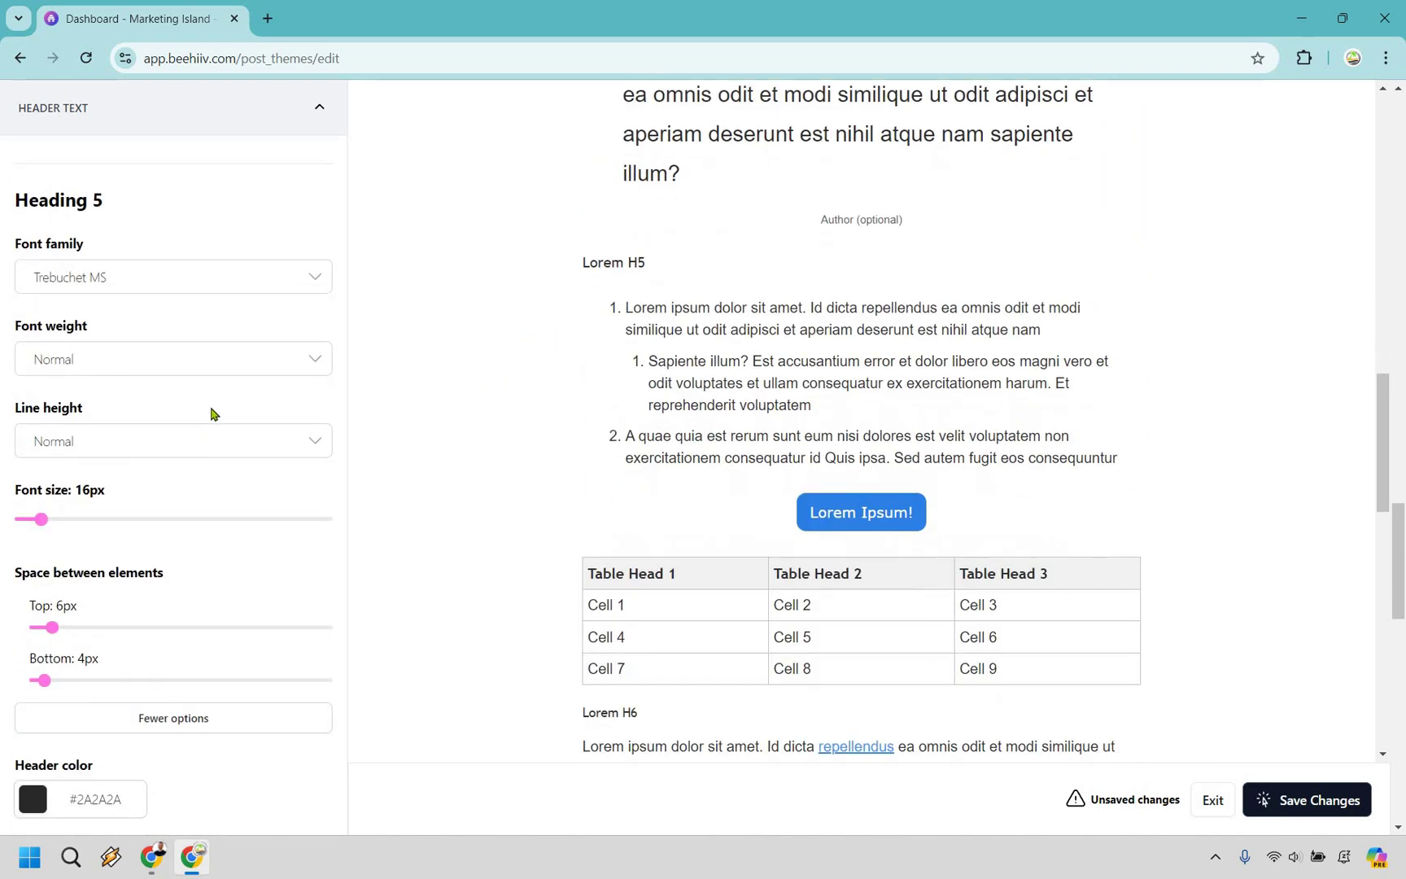
scroll(219, 404, down, 7)
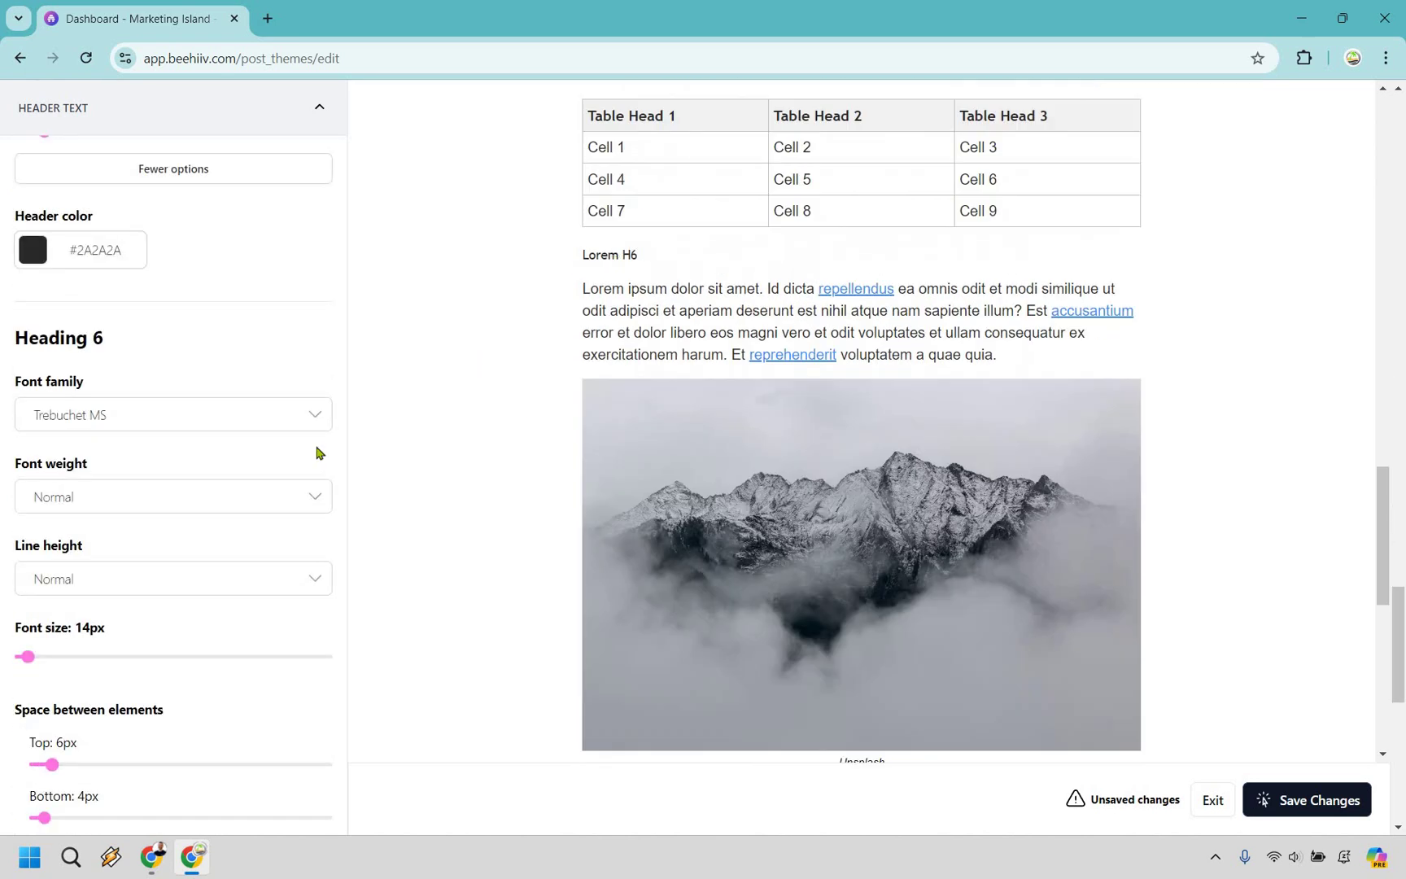
scroll(219, 446, down, 5)
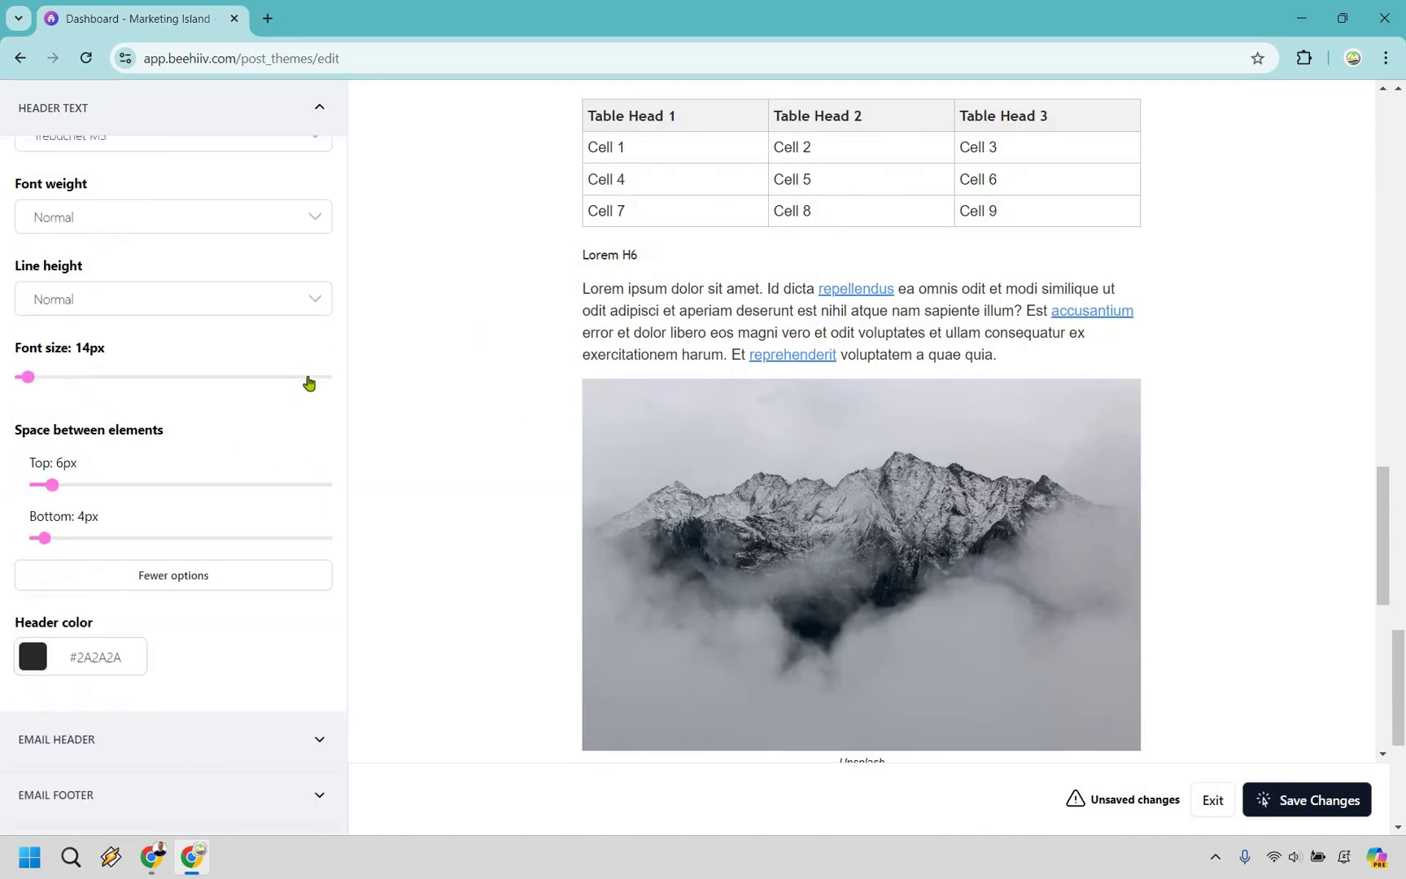
Step: Expand and review the Email Header styling settings, then collapse them
scroll(309, 382, down, 3)
click(308, 380)
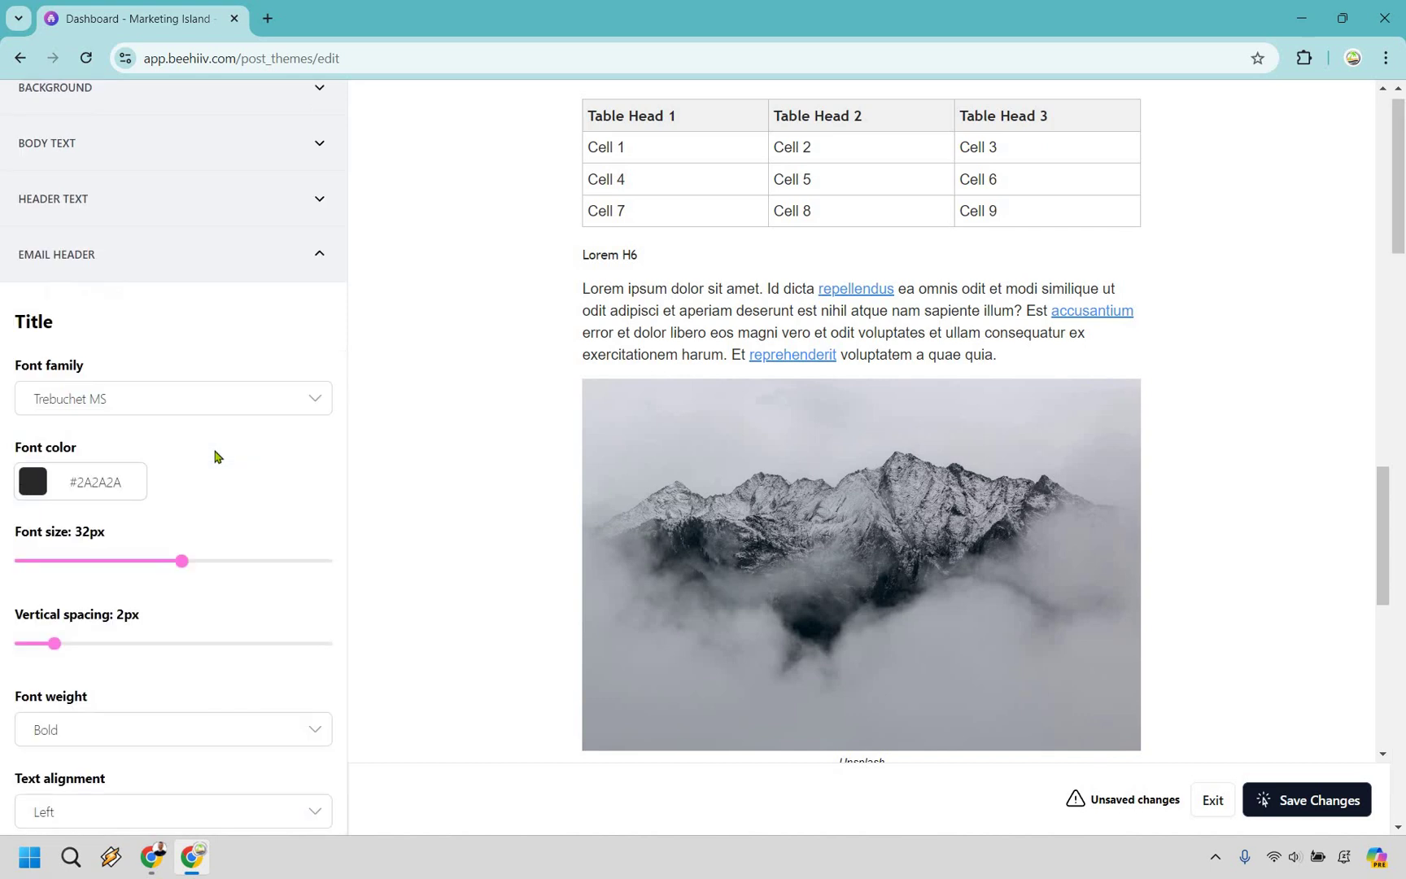
scroll(228, 480, down, 4)
scroll(206, 484, up, 4)
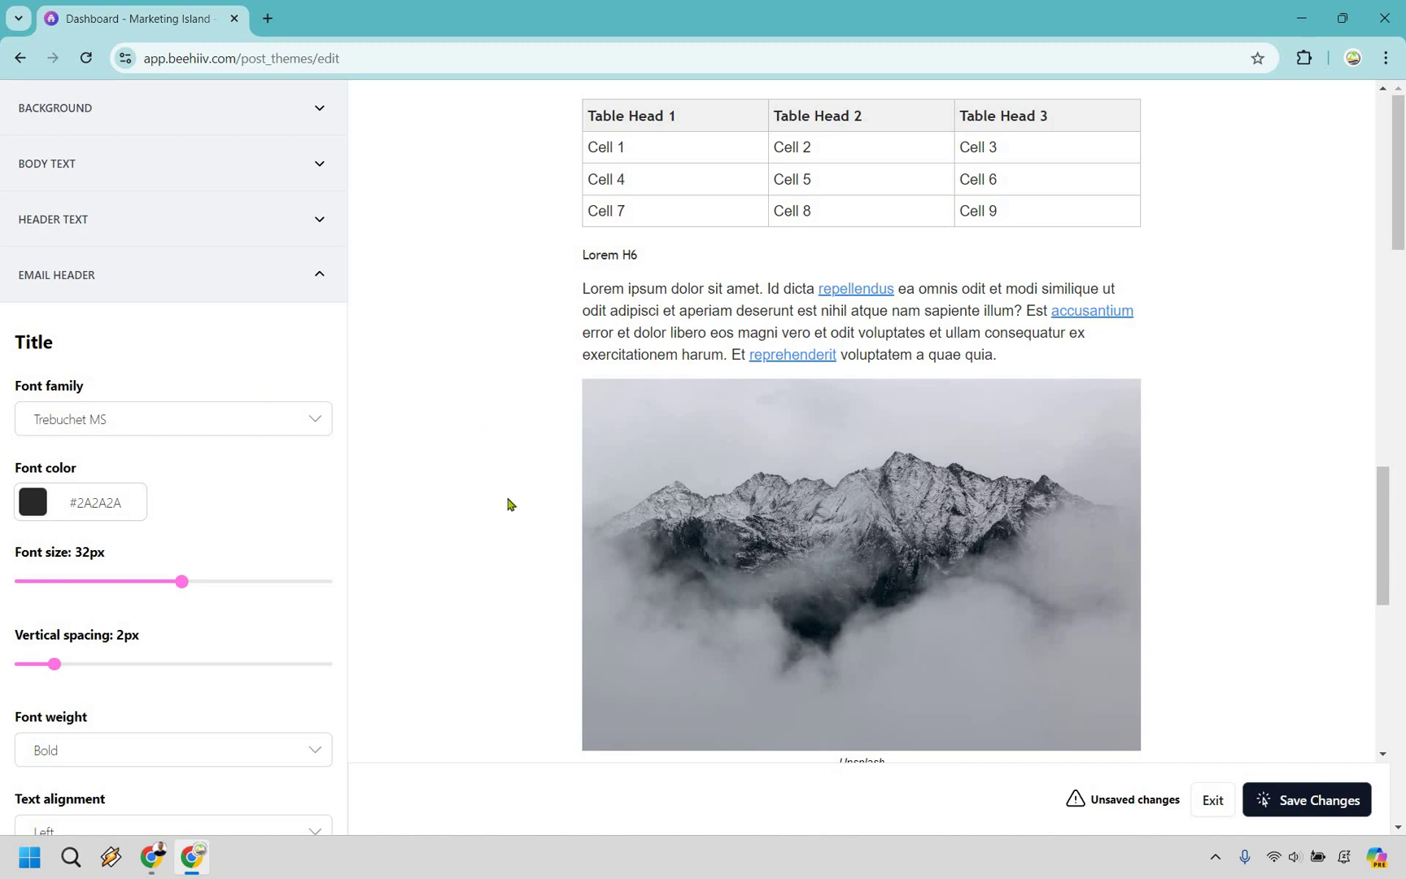
scroll(511, 503, up, 15)
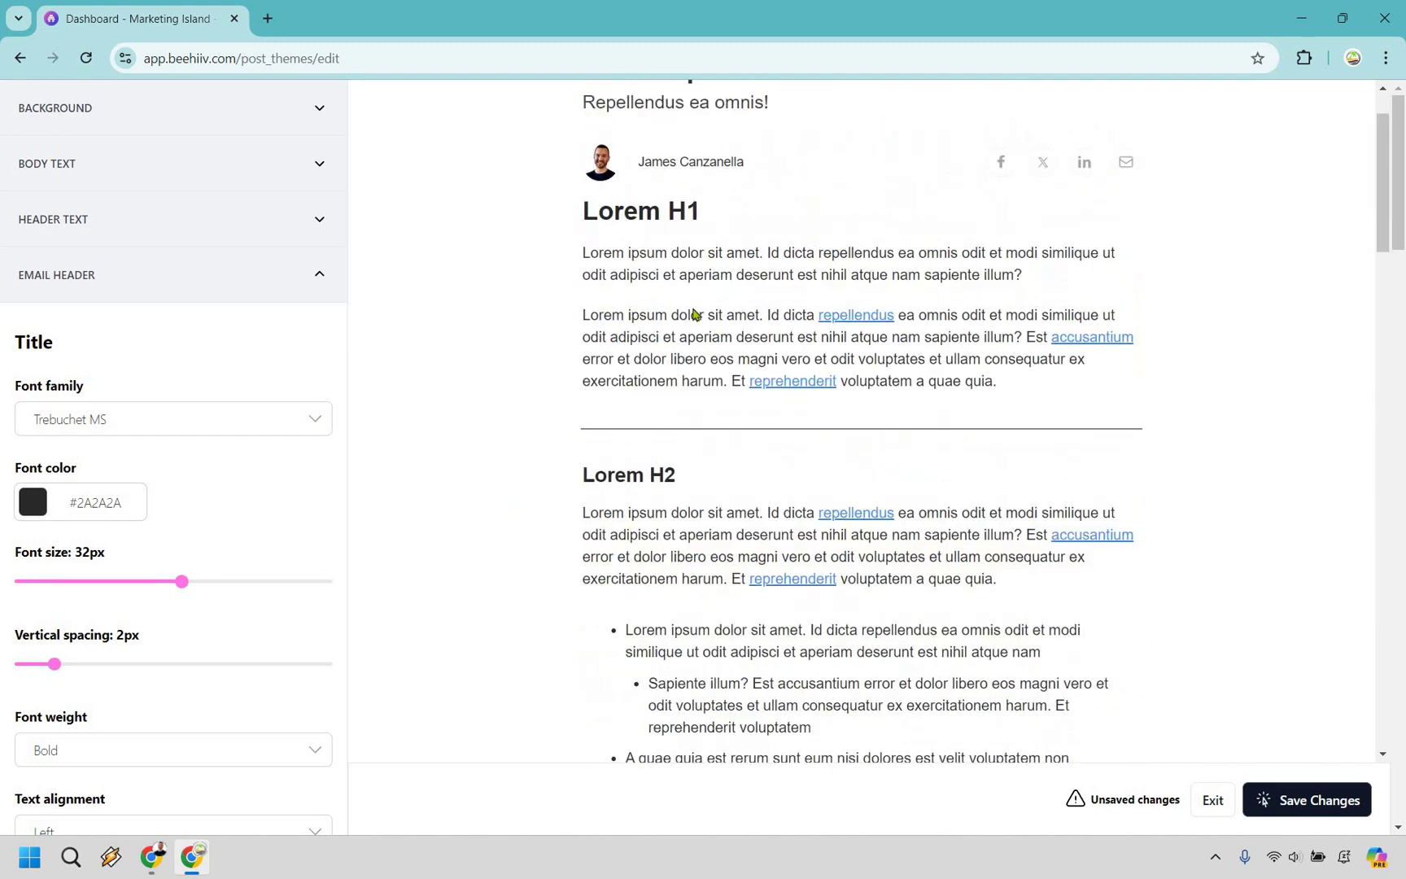
scroll(686, 278, up, 1)
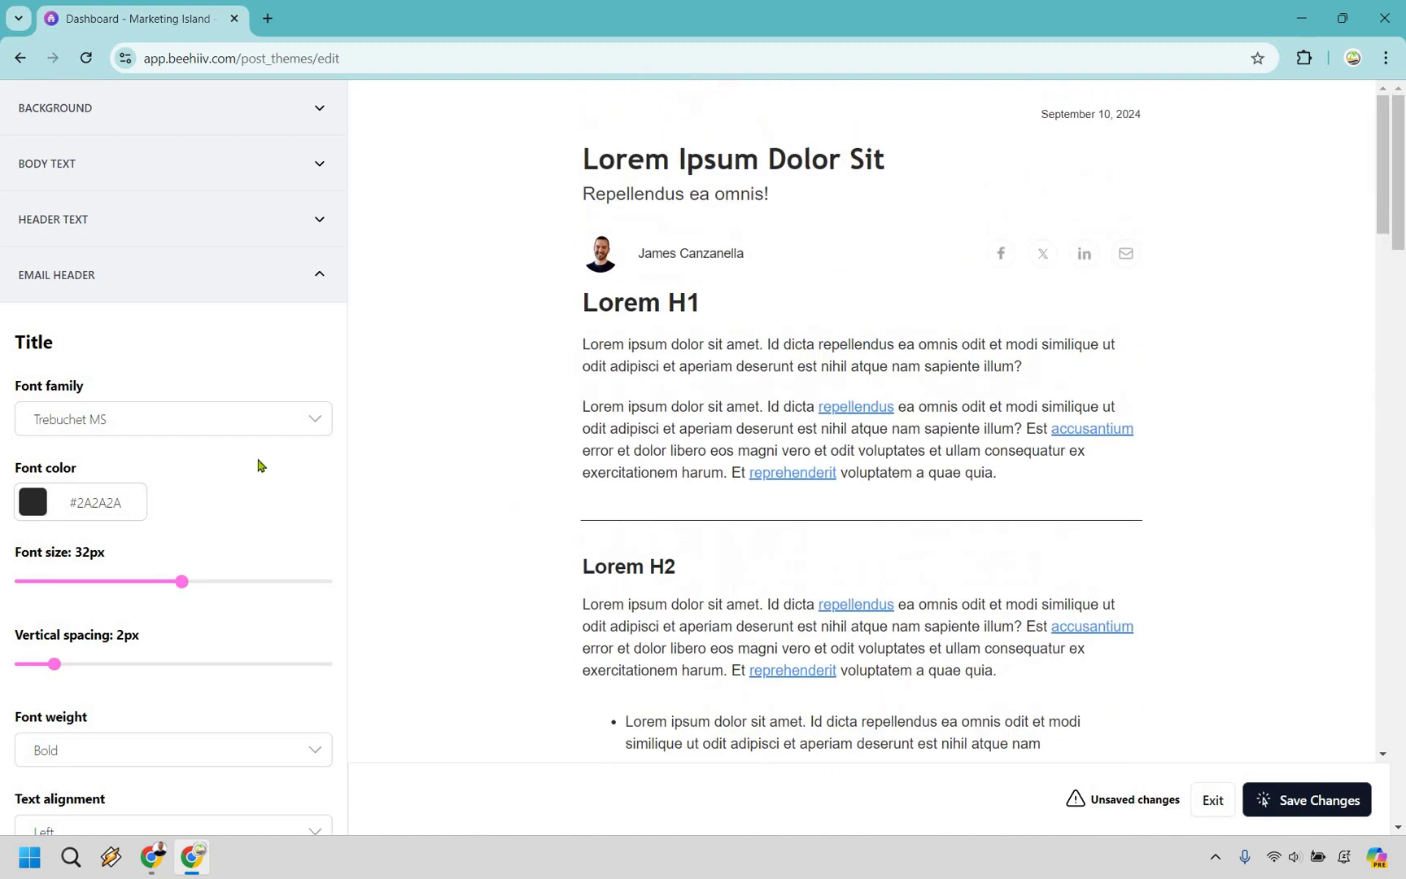
click(326, 279)
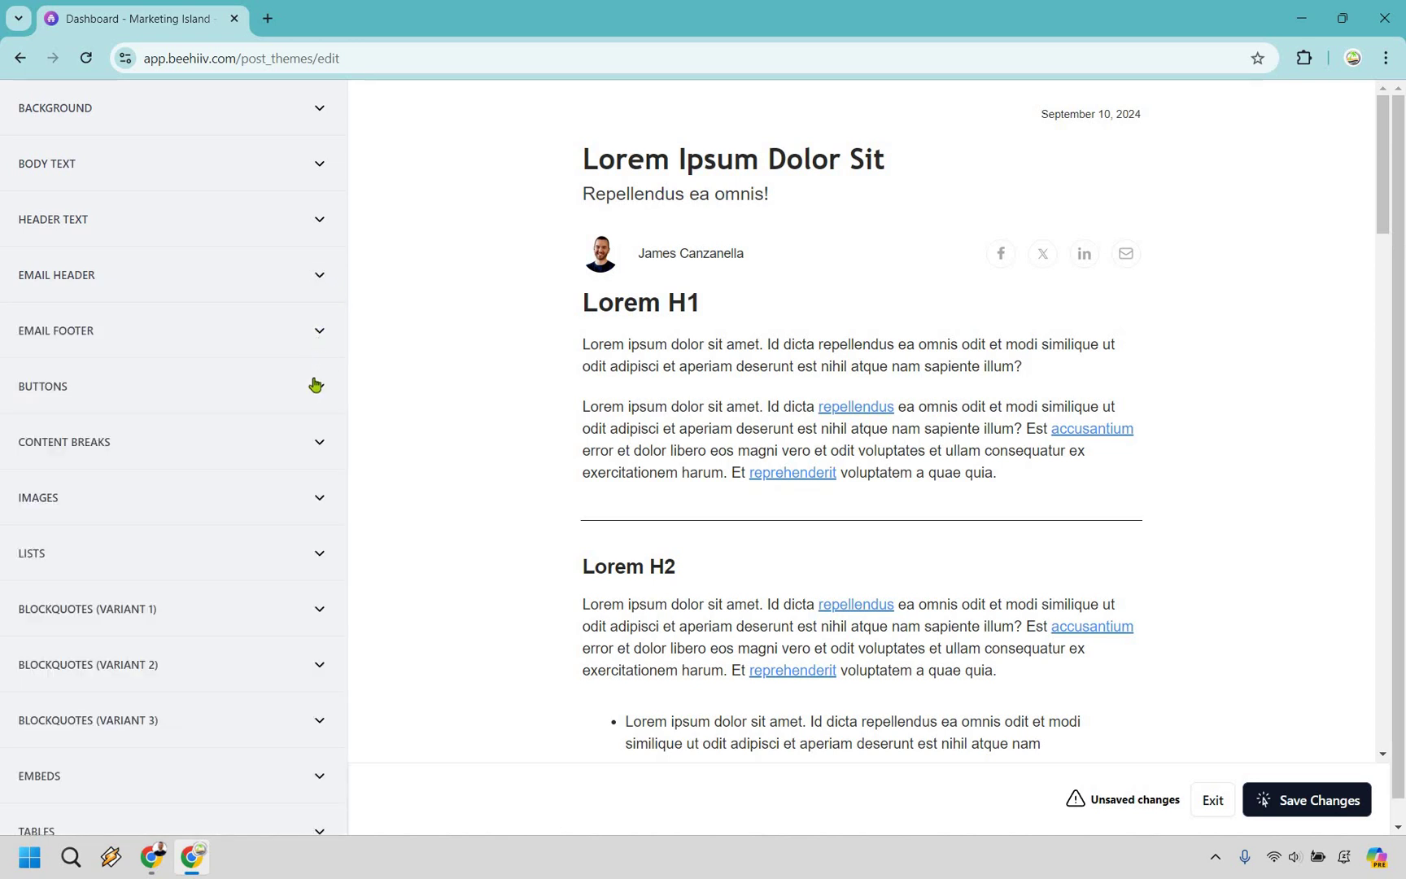
Step: Review the Buttons styles and border settings, then collapse Buttons
click(231, 404)
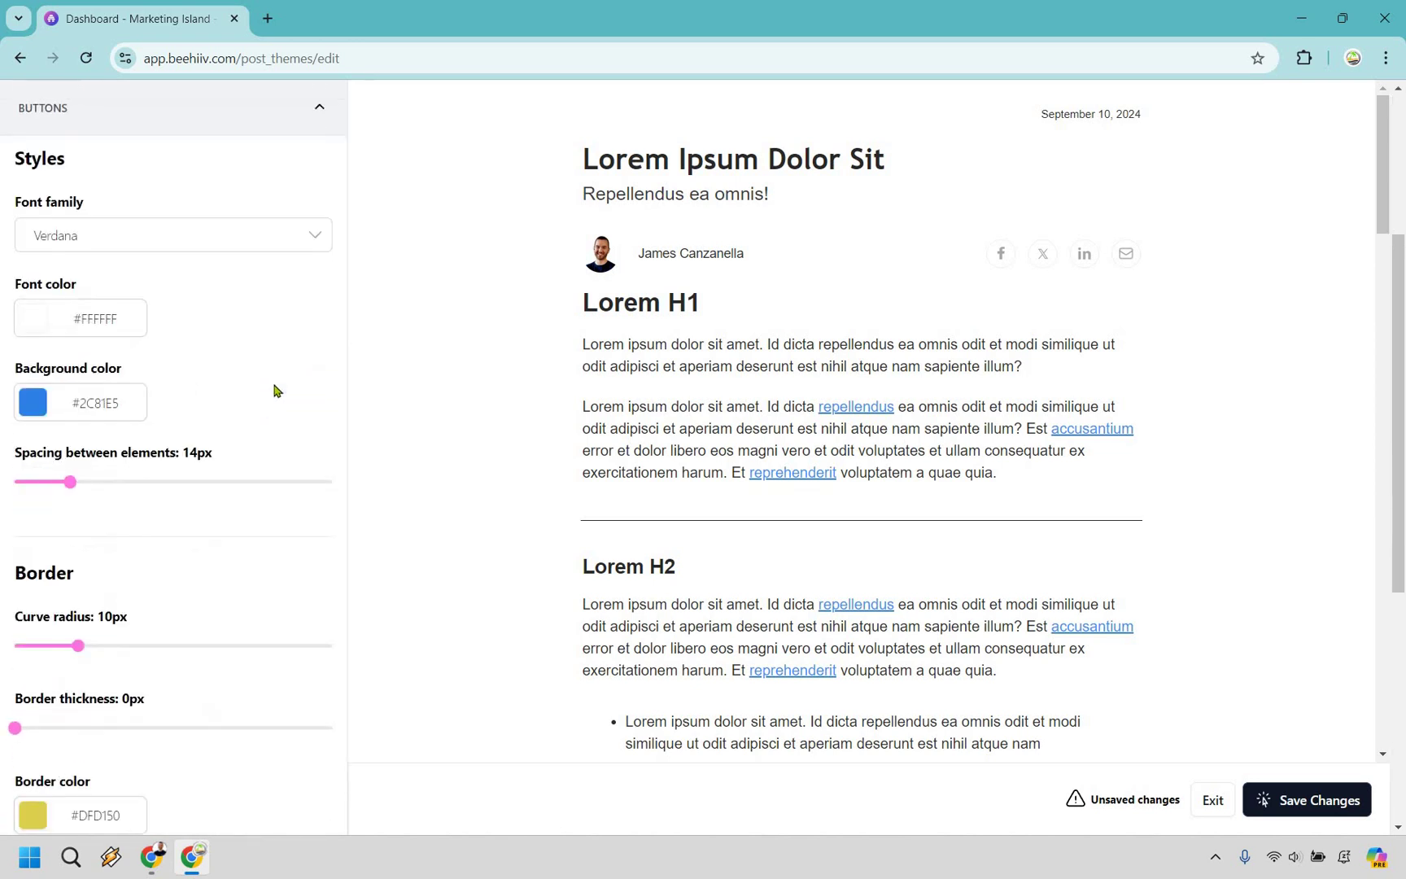
scroll(313, 389, up, 3)
click(318, 385)
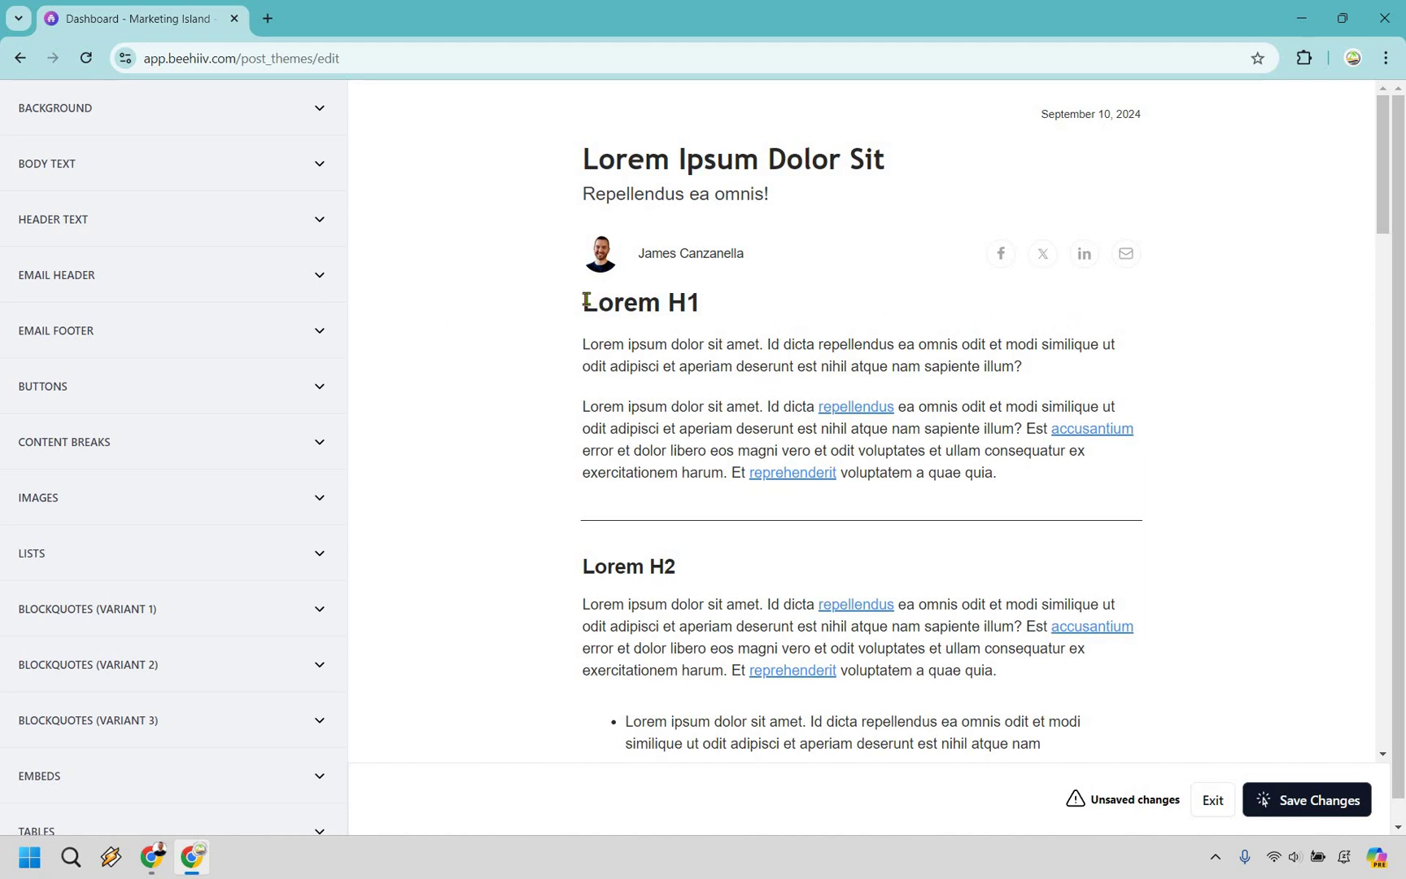
drag(712, 342, 933, 430)
click(853, 419)
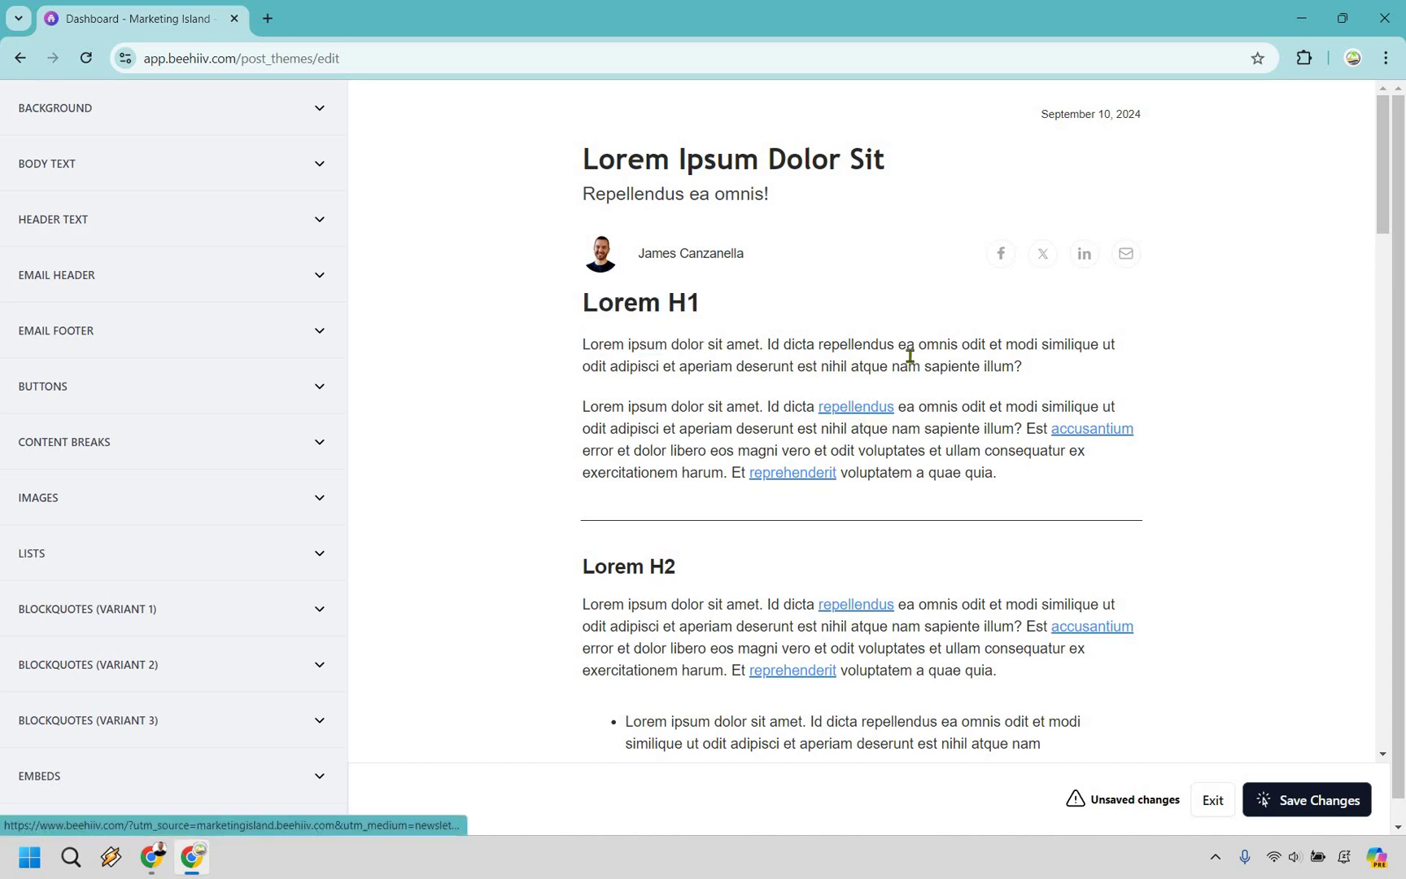
scroll(944, 473, down, 1)
scroll(944, 473, down, 6)
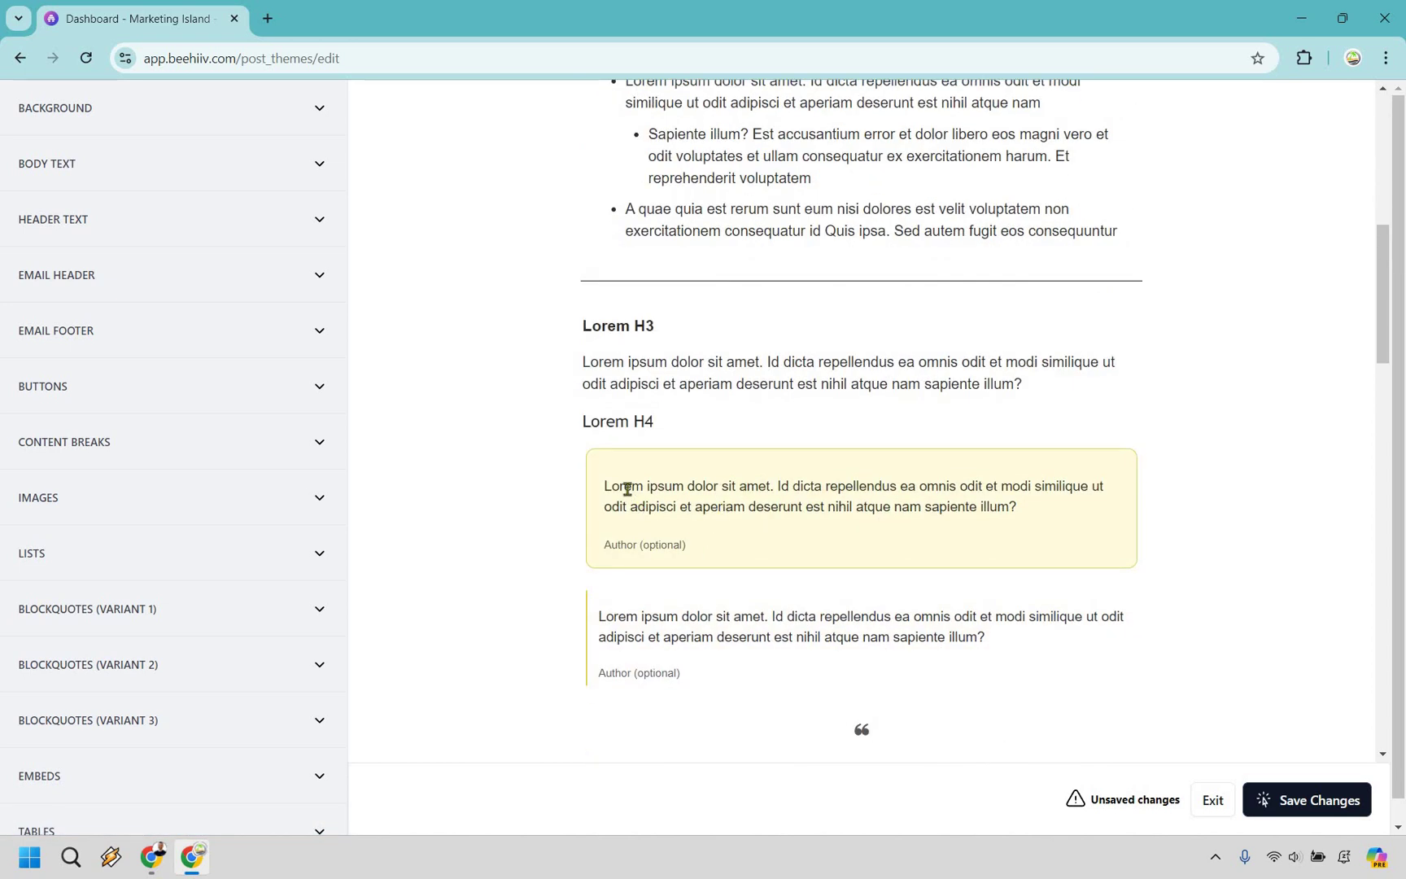
triple_click(621, 472)
click(972, 326)
scroll(1003, 319, down, 10)
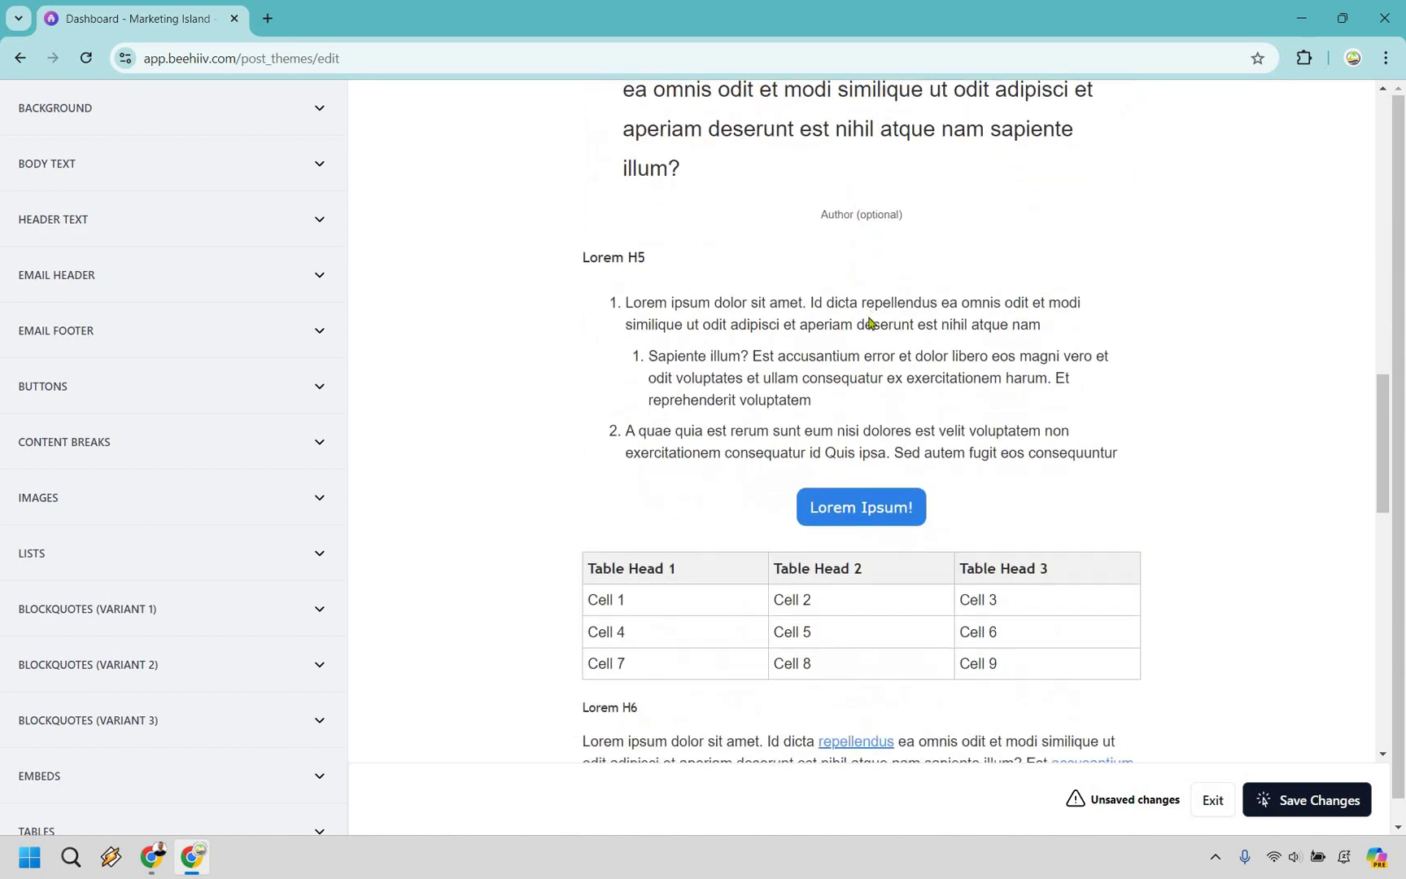
scroll(1255, 370, down, 9)
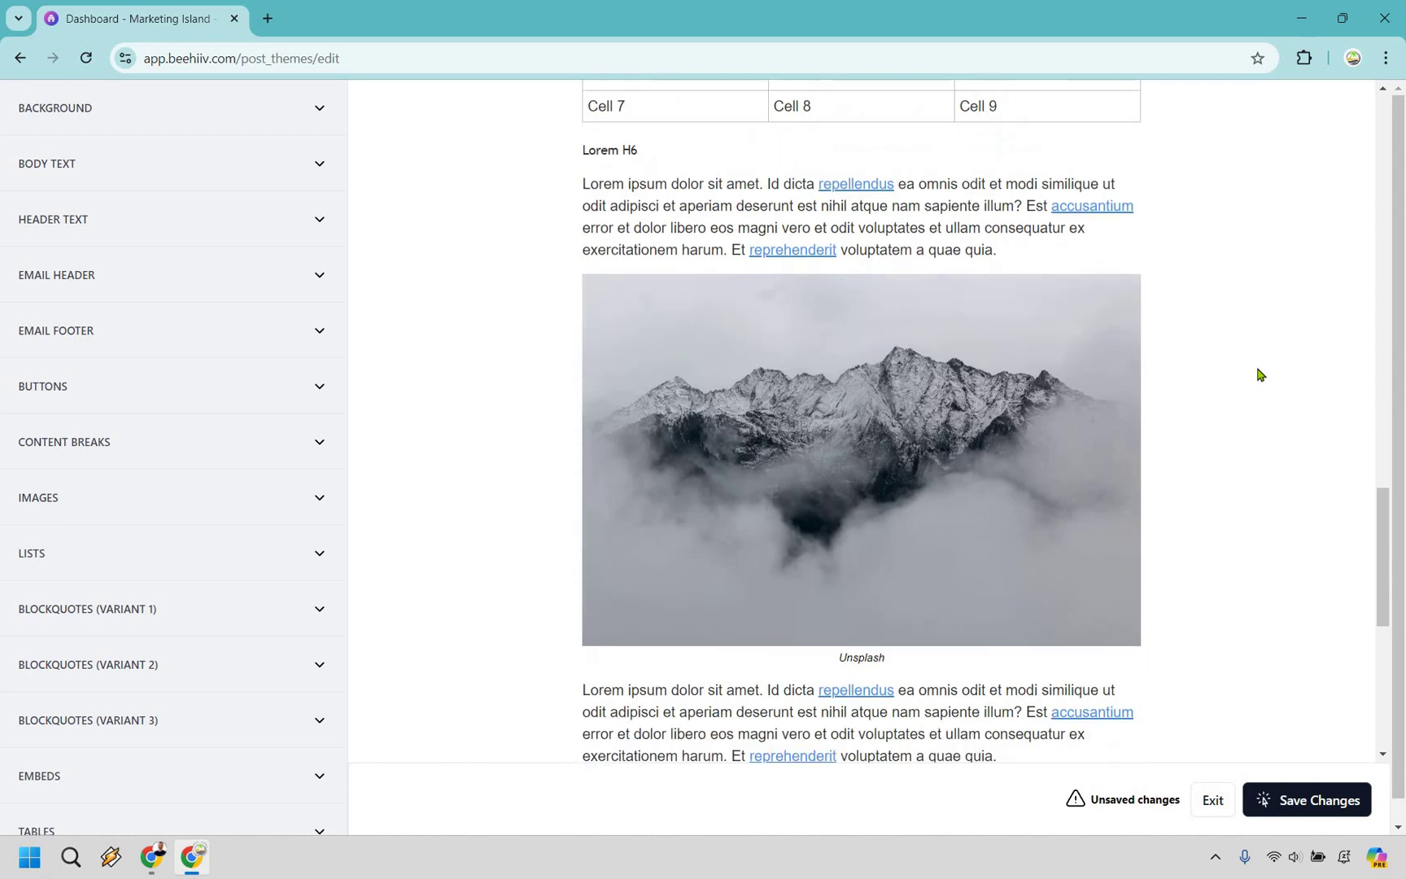
scroll(1257, 375, down, 2)
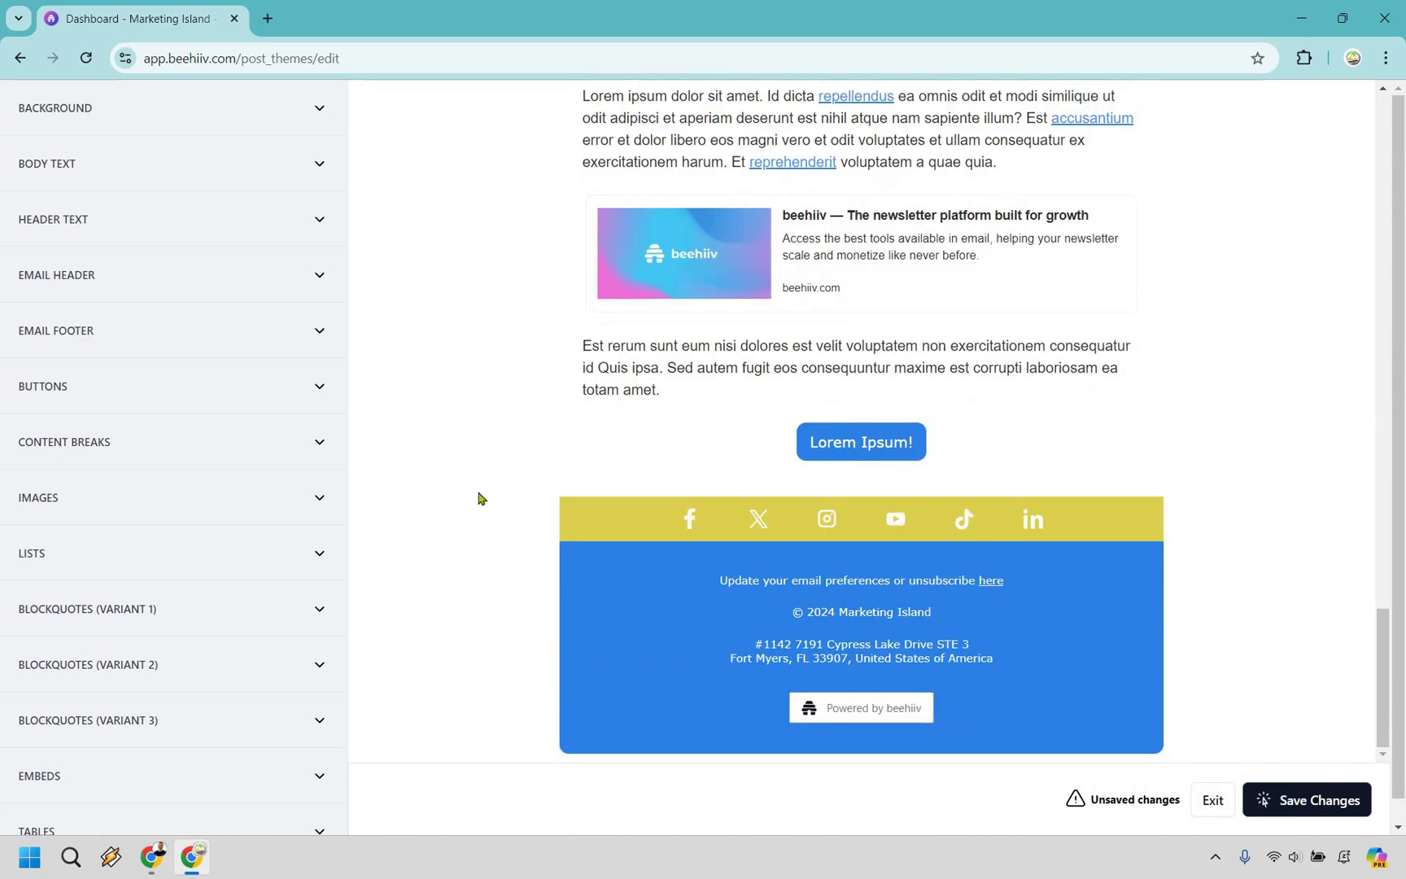
scroll(433, 534, up, 4)
click(212, 623)
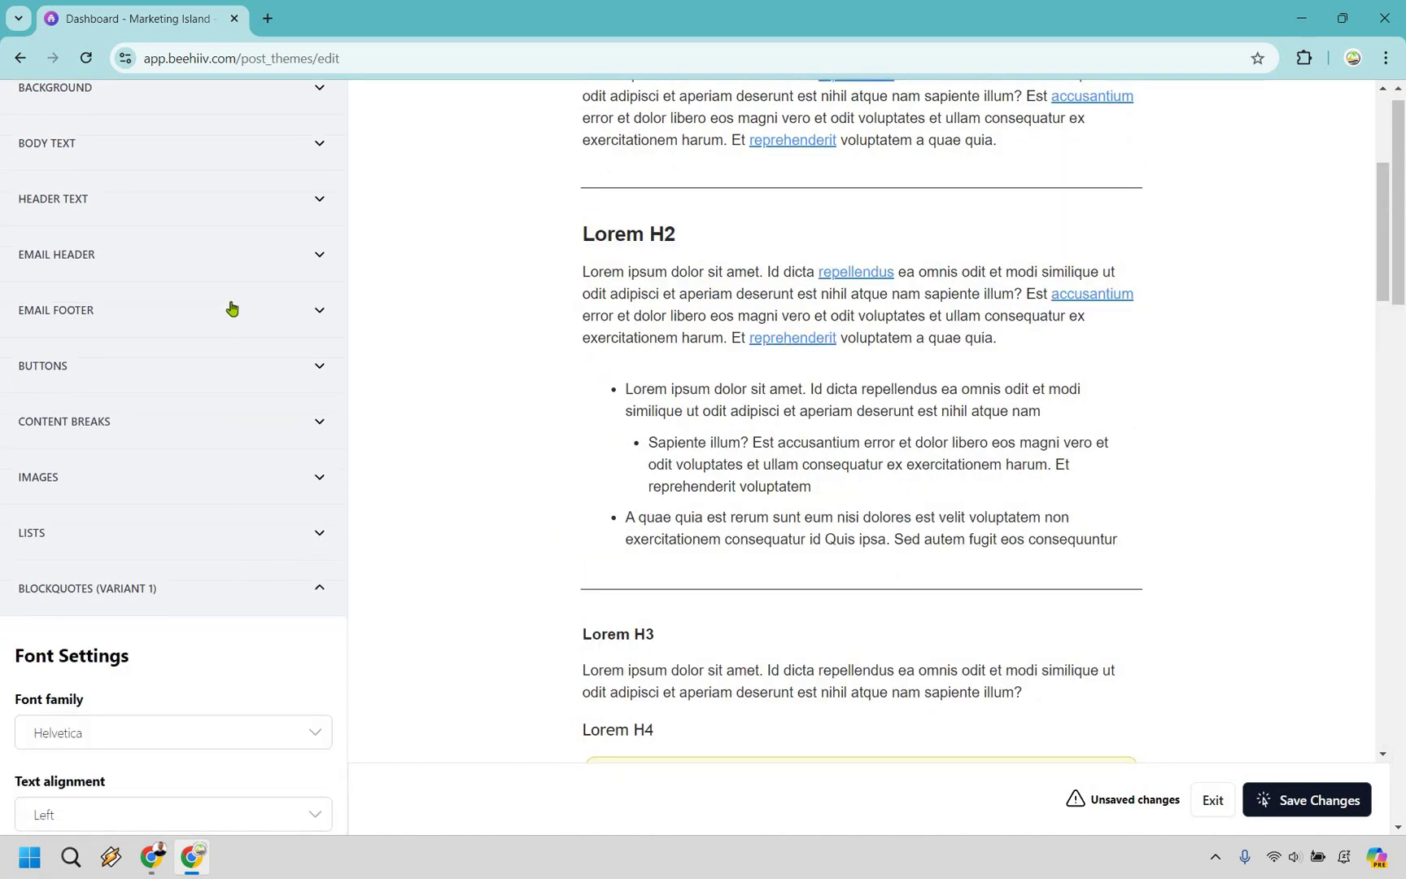
scroll(234, 269, down, 1)
scroll(85, 604, down, 2)
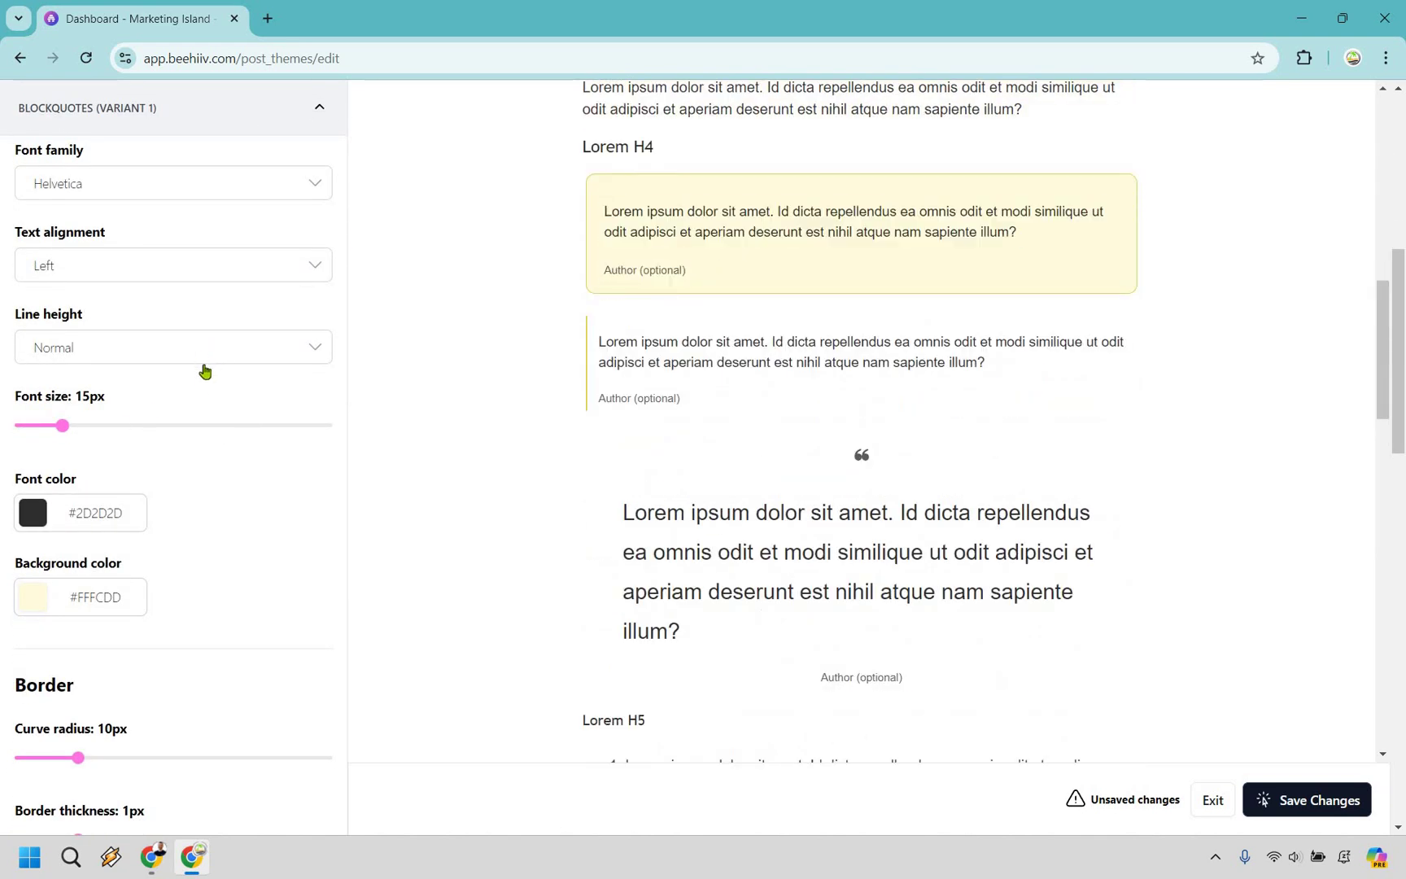
scroll(309, 504, up, 1)
scroll(309, 503, up, 5)
click(252, 509)
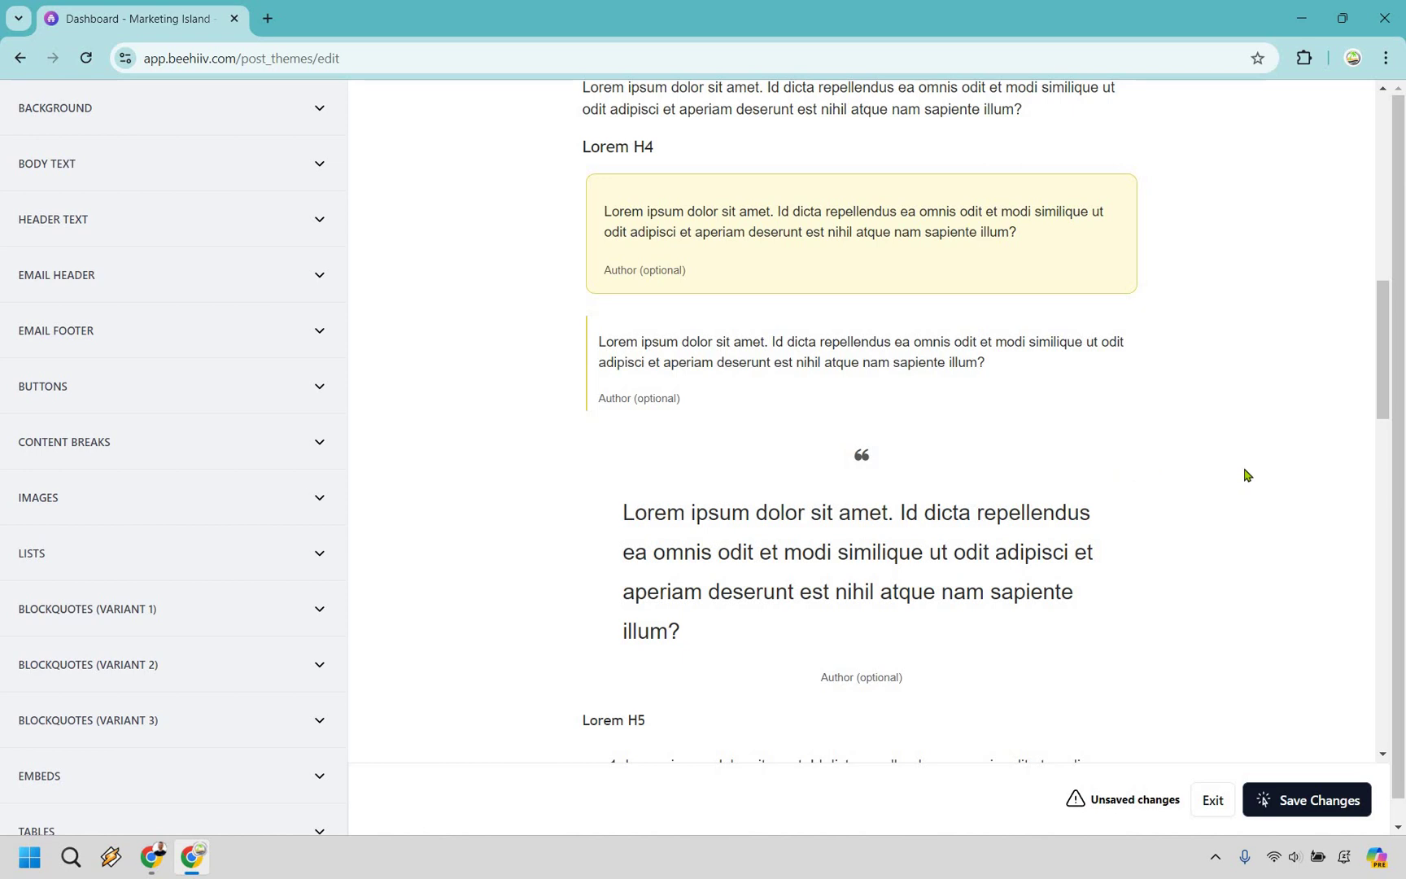
scroll(713, 361, down, 3)
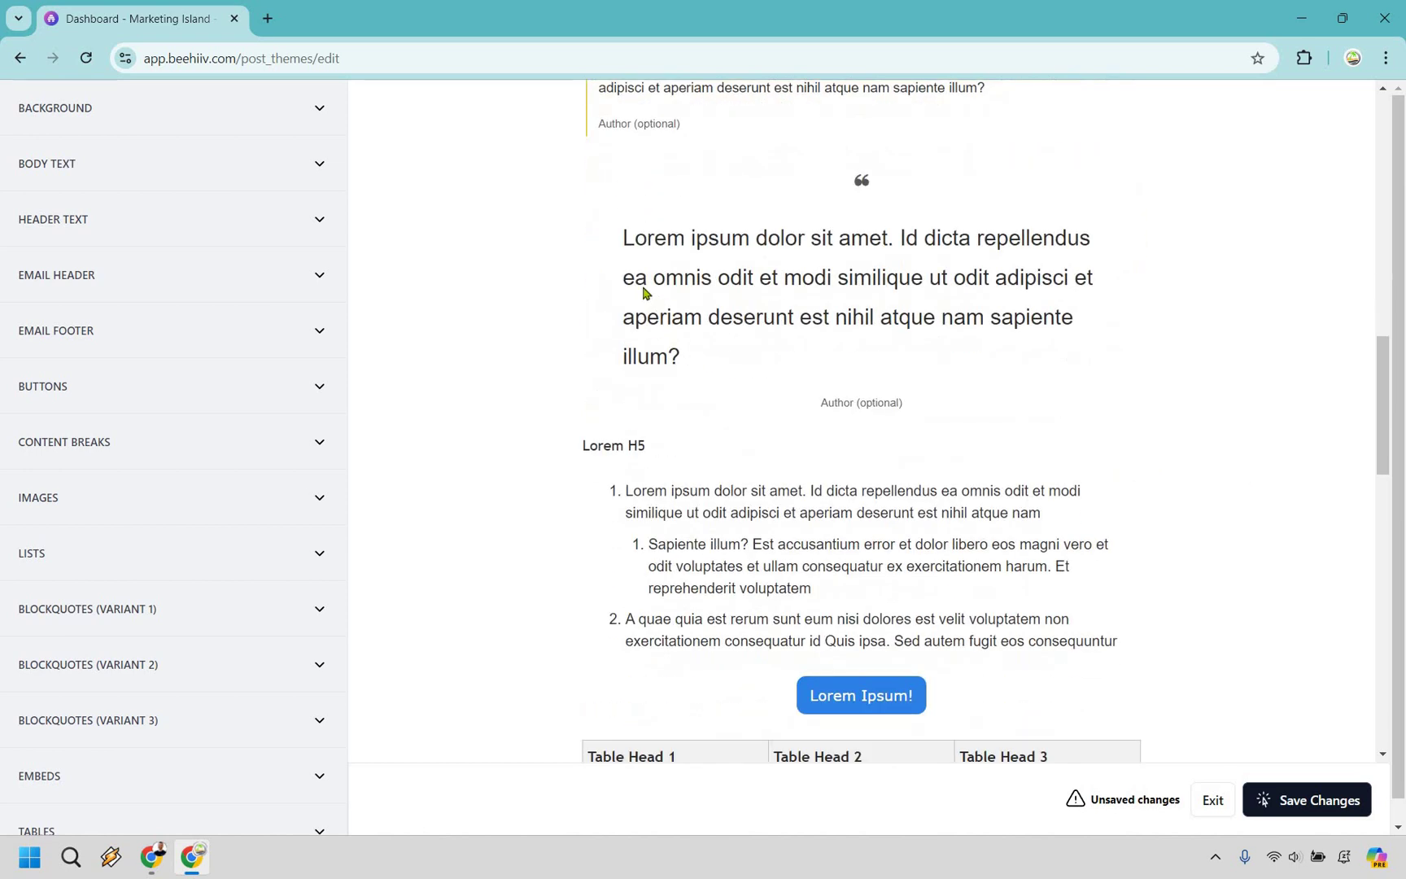
triple_click(624, 245)
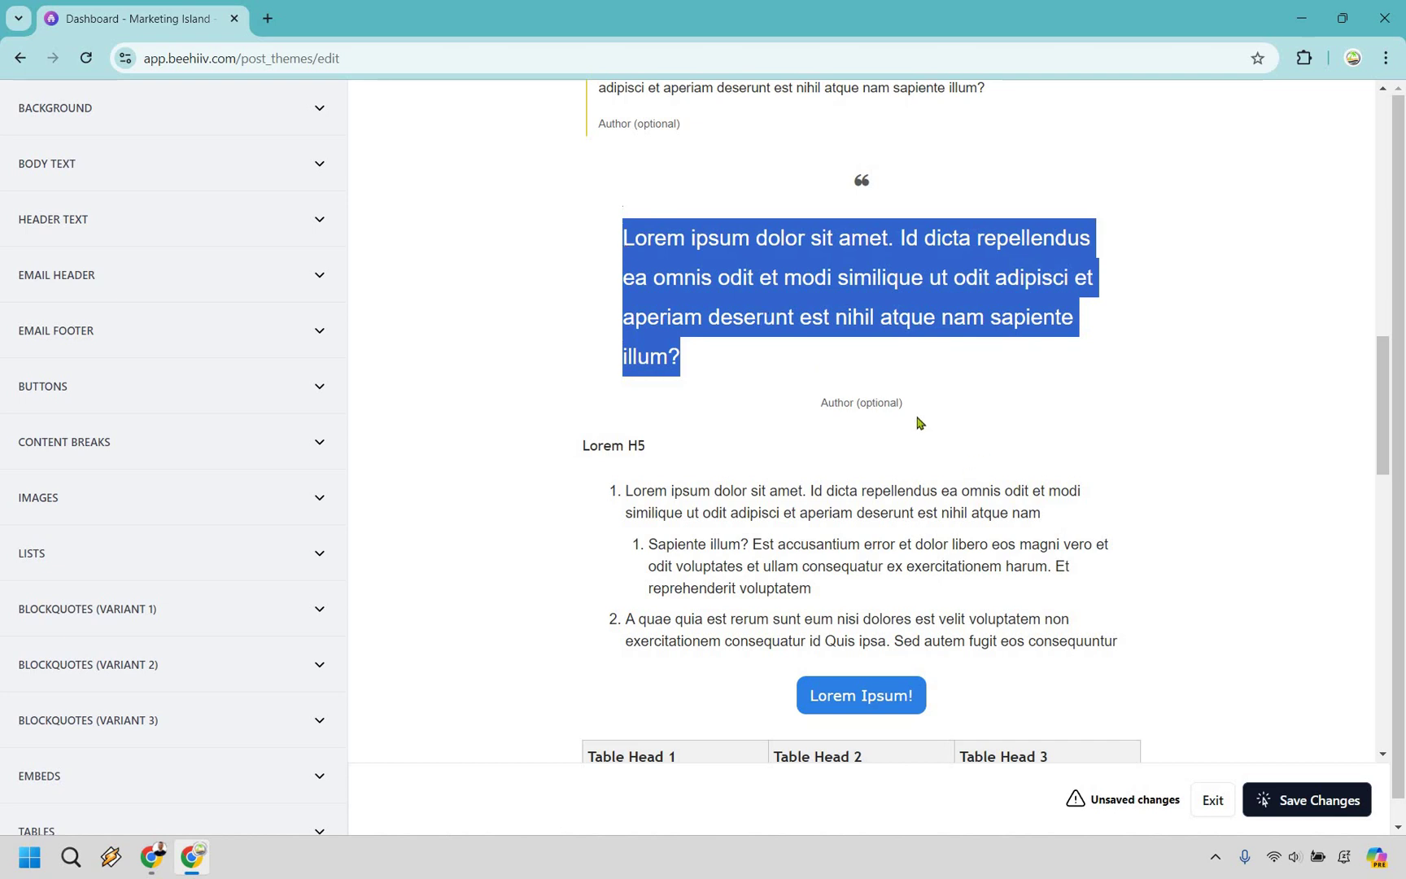
click(831, 396)
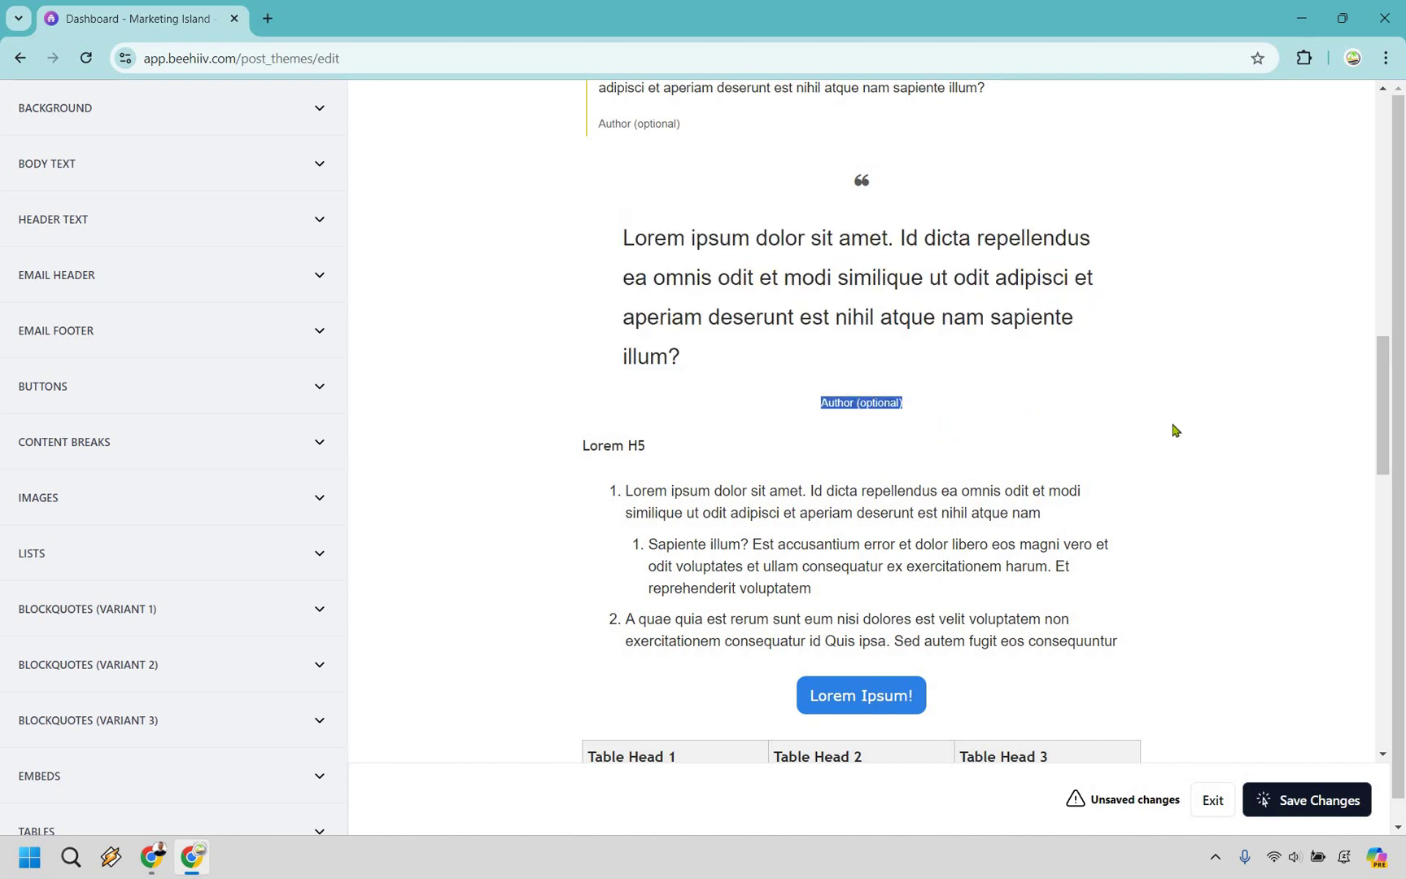
scroll(1312, 534, down, 4)
scroll(1312, 534, up, 15)
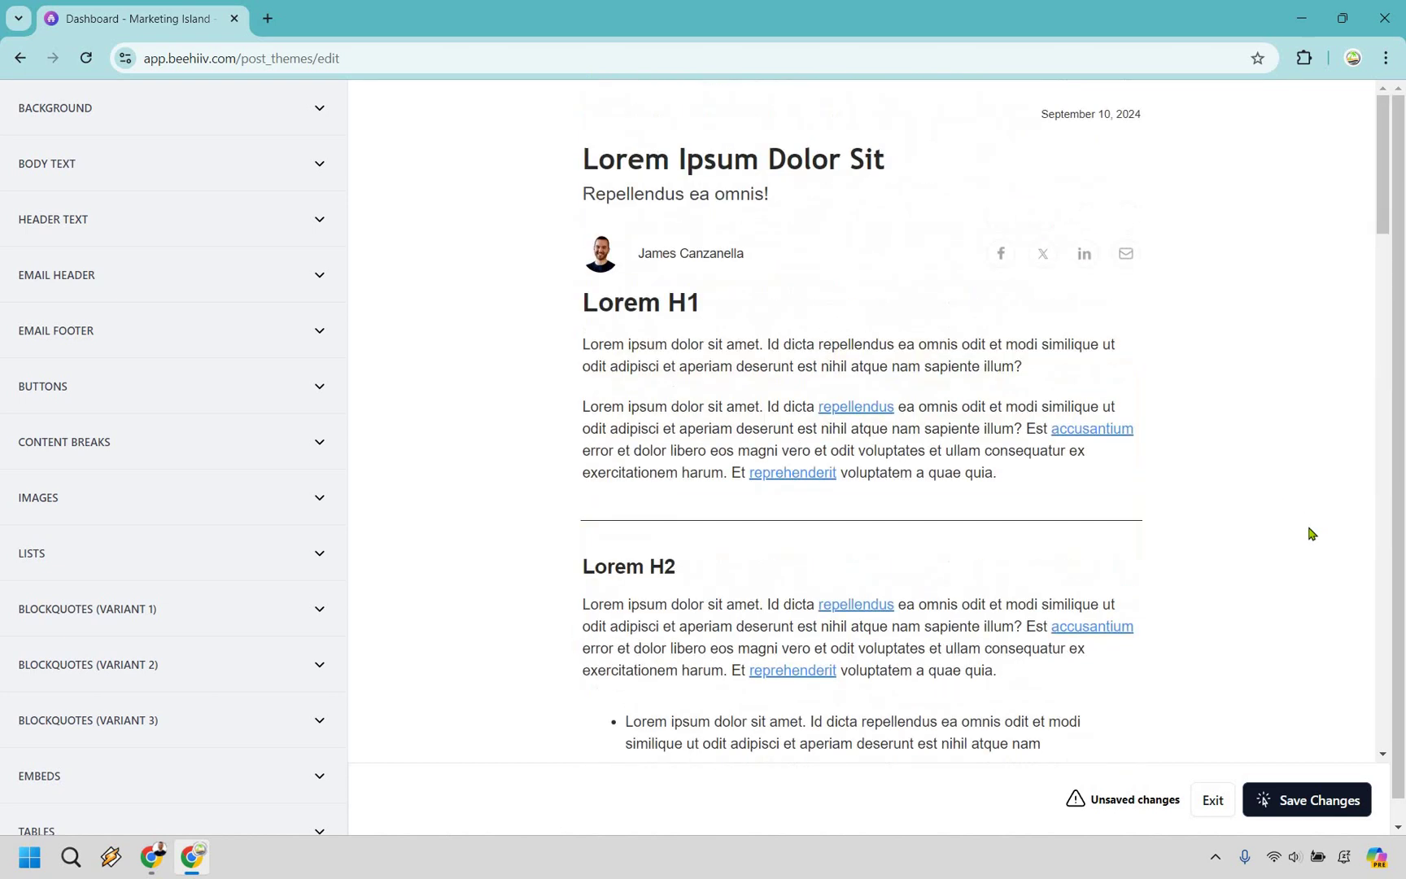